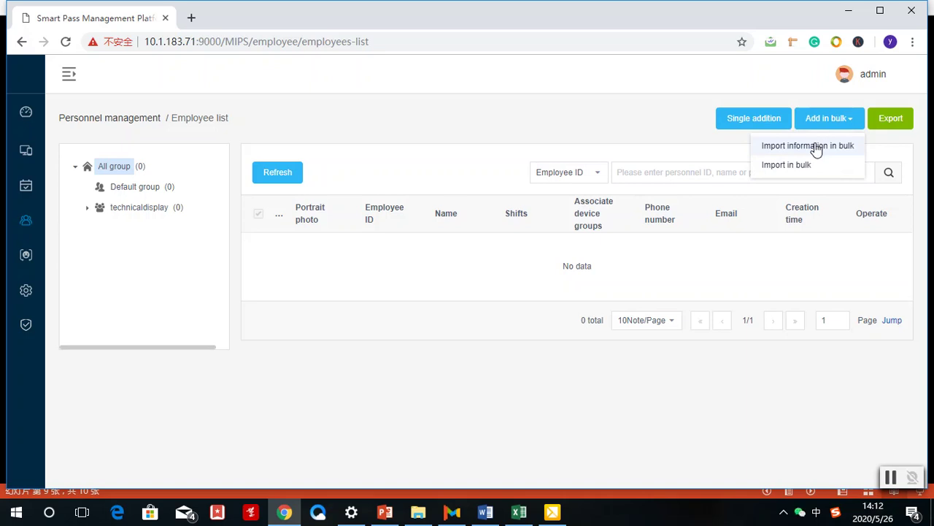
# Step: Open the page for importing employee information in bulk, and open the desktop workbook Personnel_import_template_en.xls in Excel
pyautogui.click(817, 147)
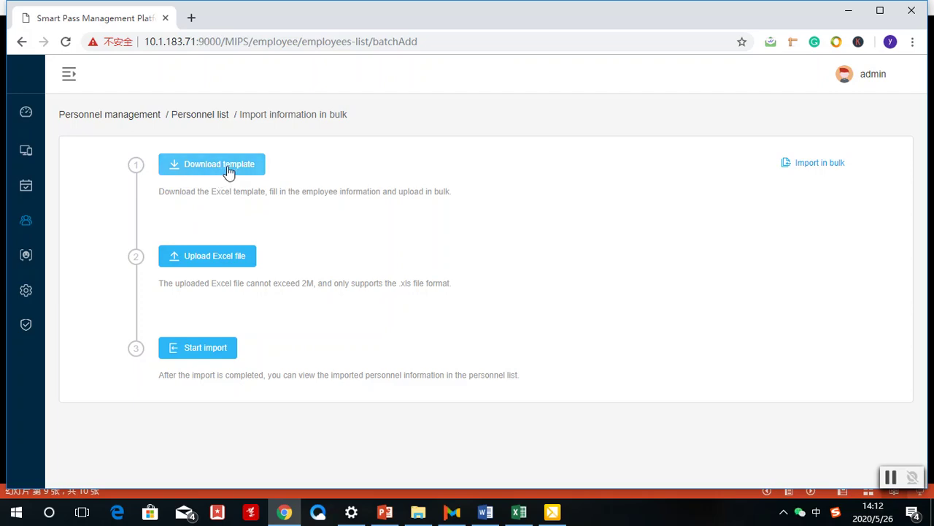
pyautogui.click(848, 11)
pyautogui.click(884, 6)
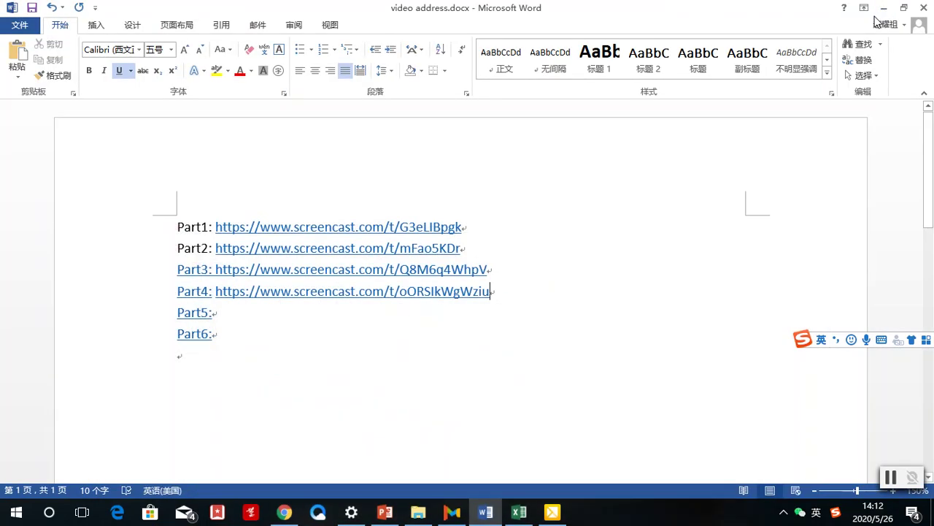
pyautogui.click(883, 8)
pyautogui.click(882, 8)
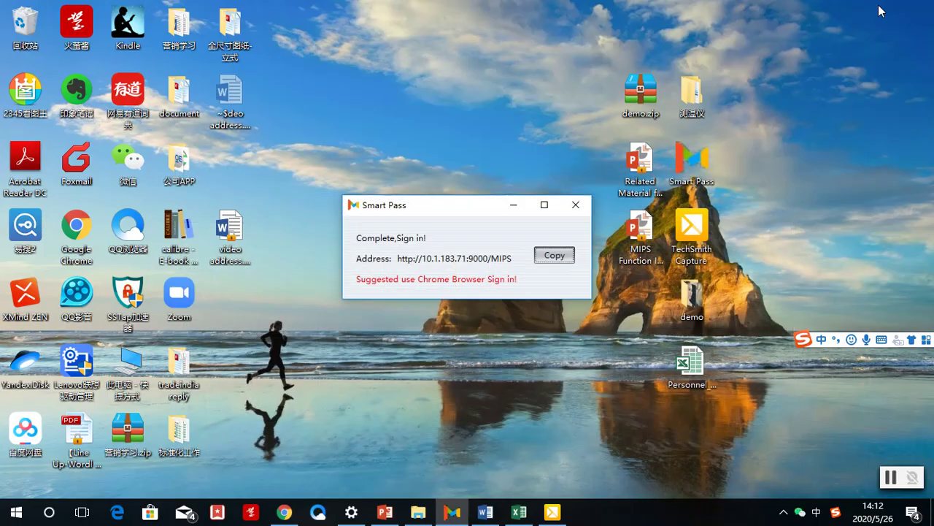
pyautogui.click(521, 205)
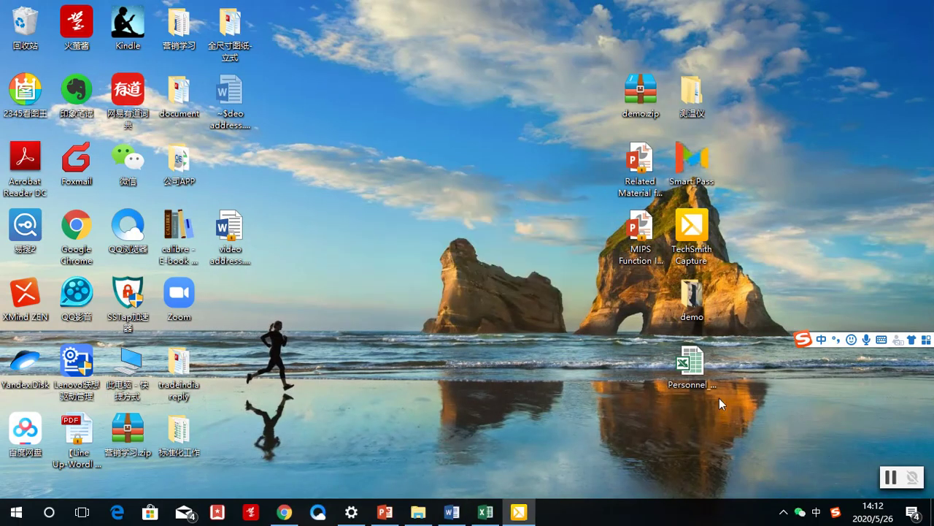
pyautogui.doubleClick(689, 362)
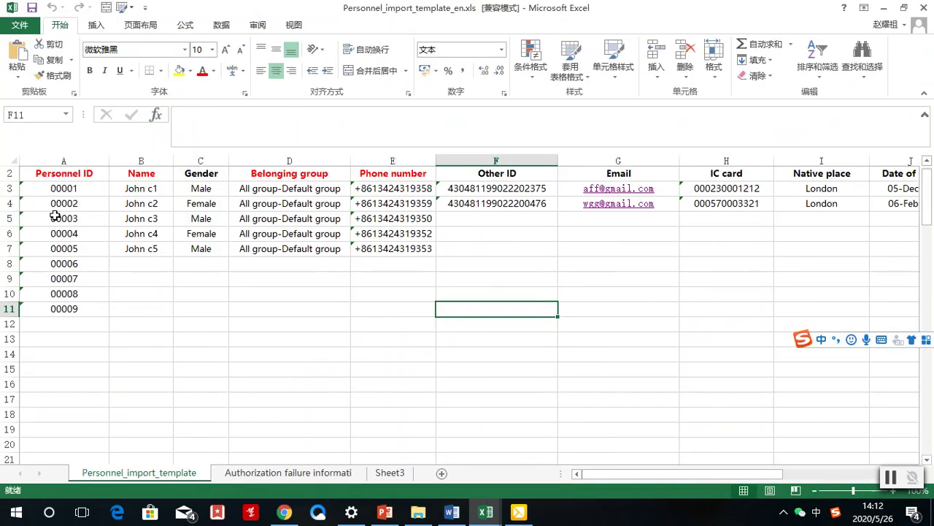
# Step: Examine the required Personnel ID, Name, Belonging group and Phone number columns in the import template, and close the workbook
pyautogui.click(64, 173)
pyautogui.click(141, 174)
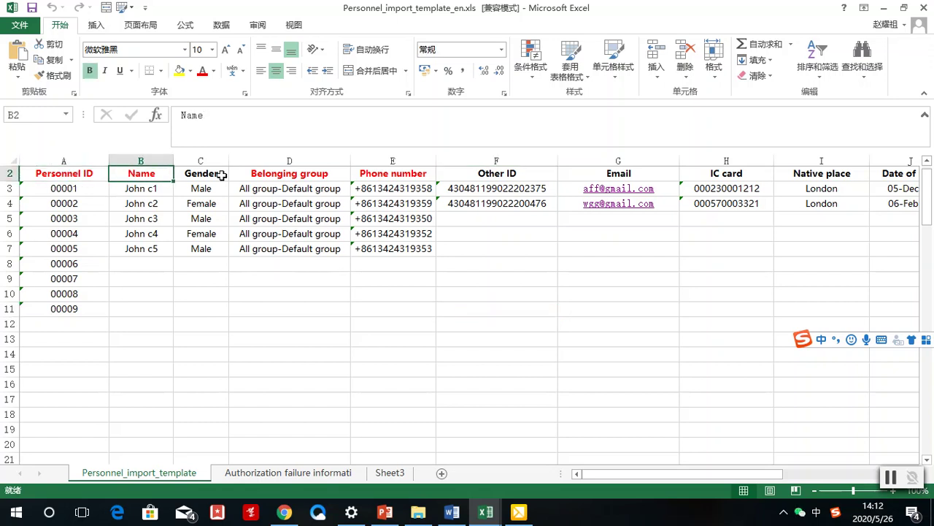
pyautogui.click(297, 179)
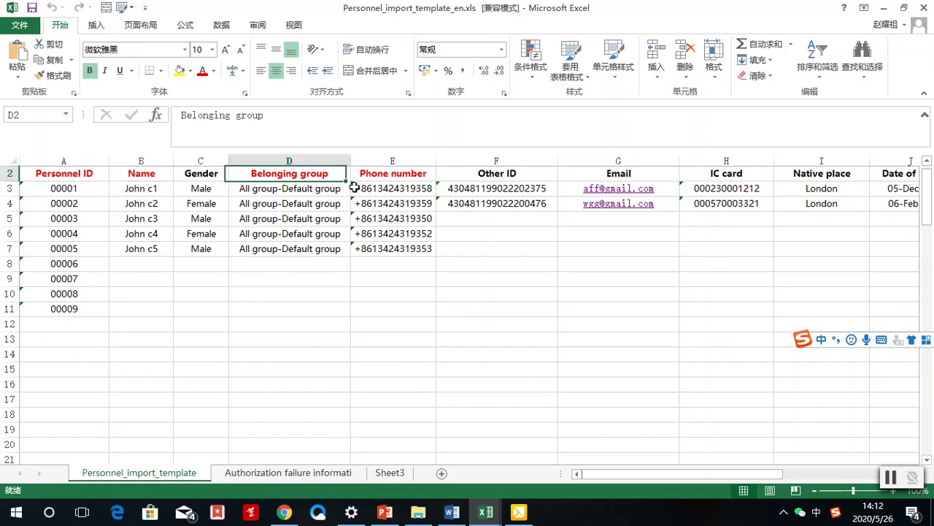
pyautogui.click(401, 174)
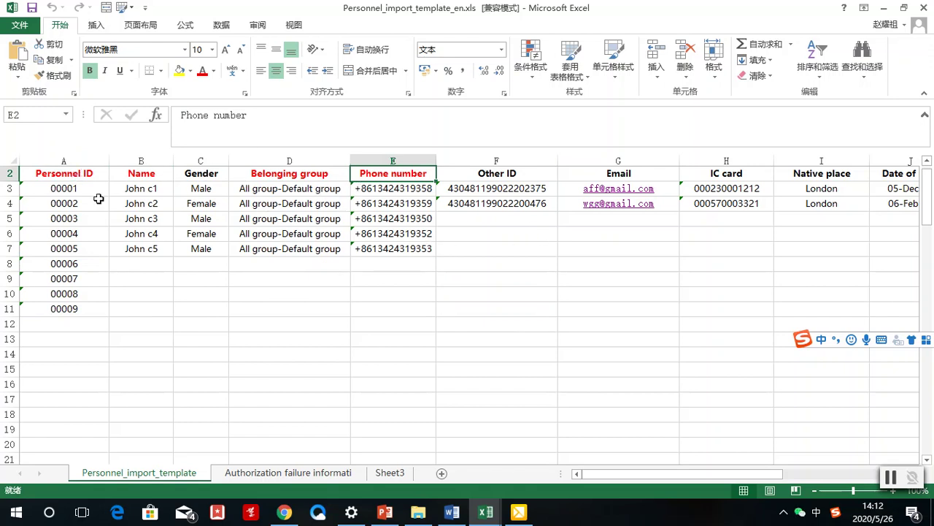
pyautogui.click(89, 161)
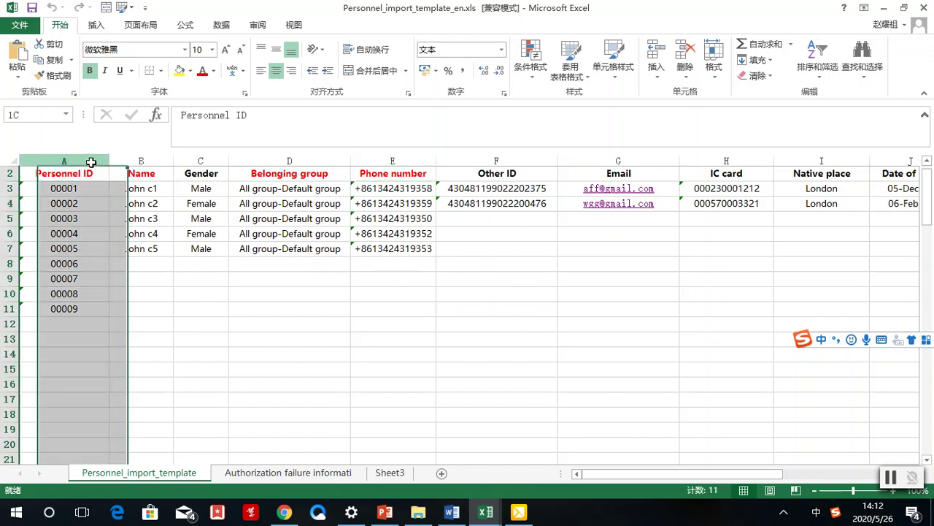
pyautogui.click(155, 160)
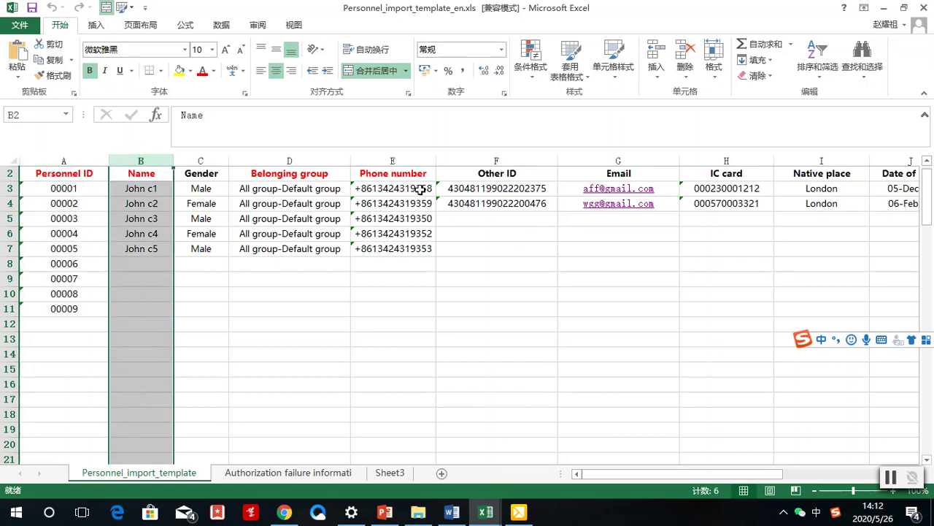
pyautogui.click(405, 160)
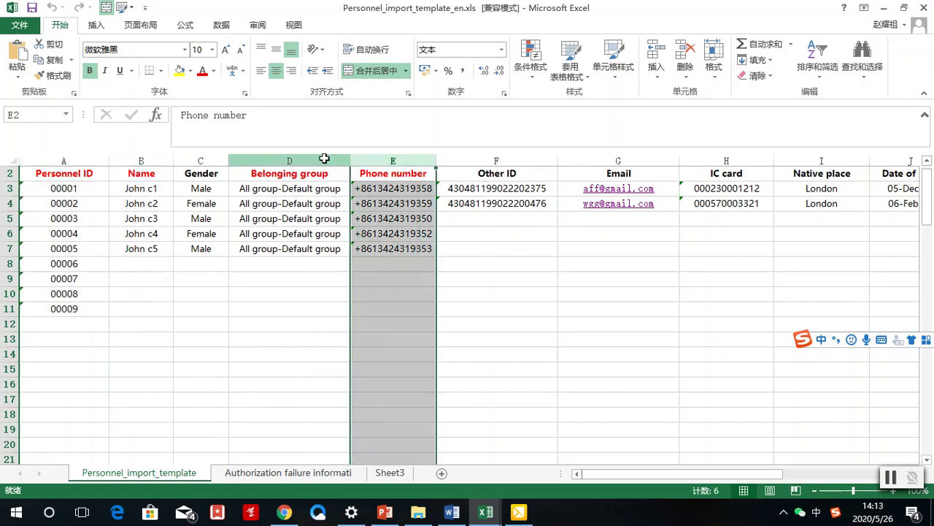
pyautogui.click(325, 158)
pyautogui.click(392, 160)
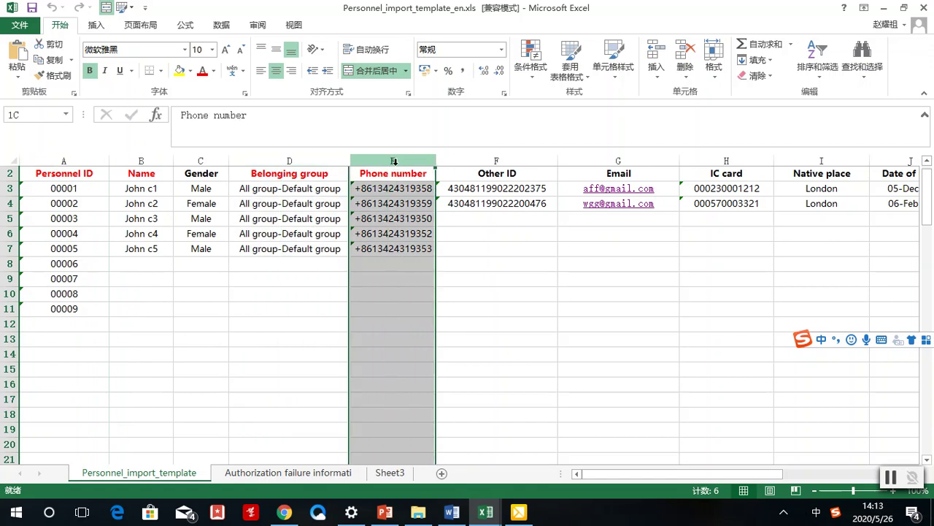
pyautogui.click(141, 160)
pyautogui.click(67, 160)
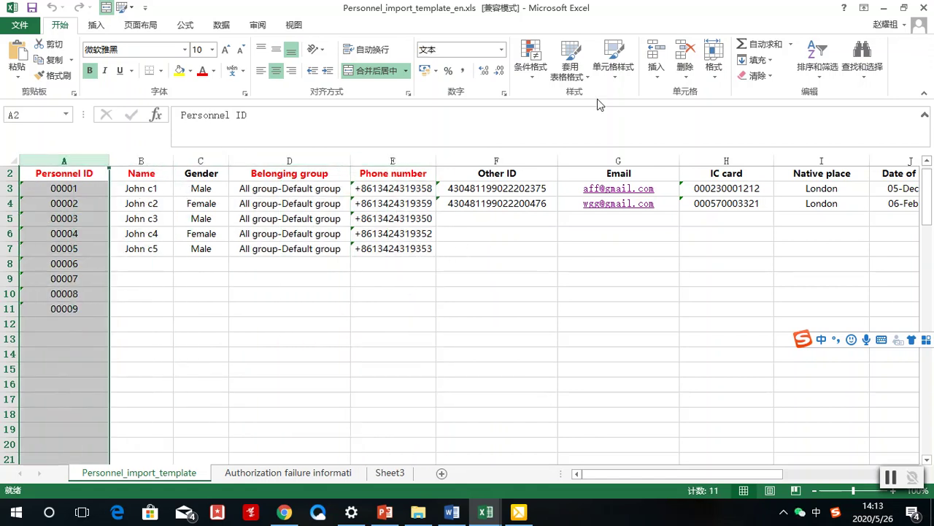
pyautogui.click(923, 9)
# Step: Switch to Chrome, select Personnel_import_template_en.xls from the desktop as the upload file, and run the employee information import
pyautogui.moveTo(408, 514)
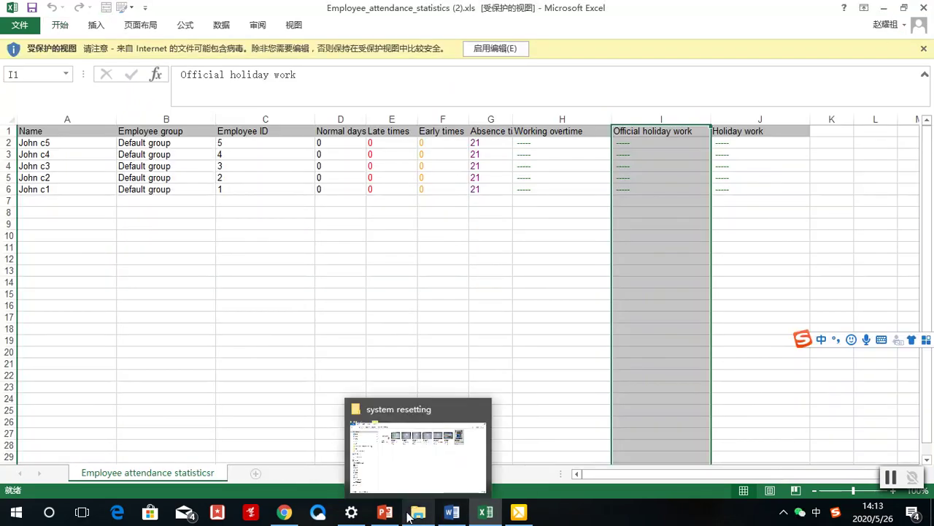
pyautogui.click(303, 438)
pyautogui.click(212, 261)
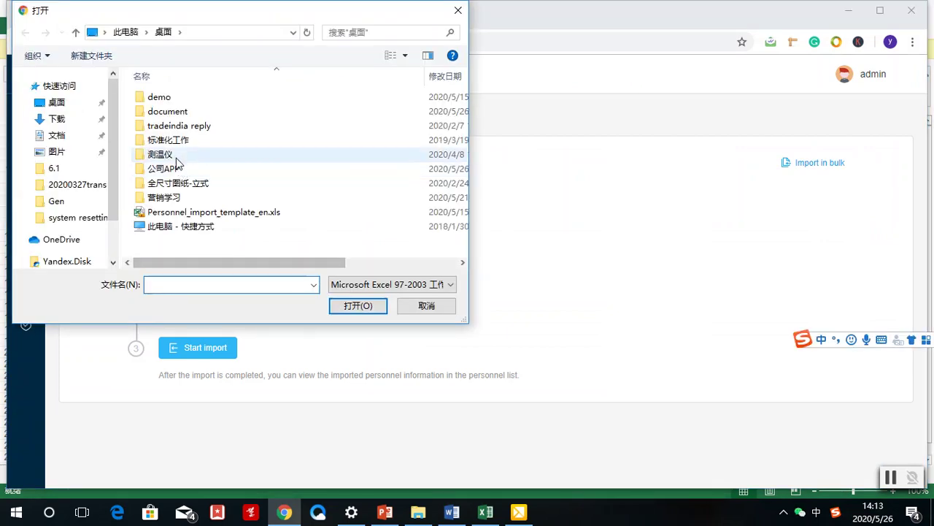
pyautogui.click(457, 10)
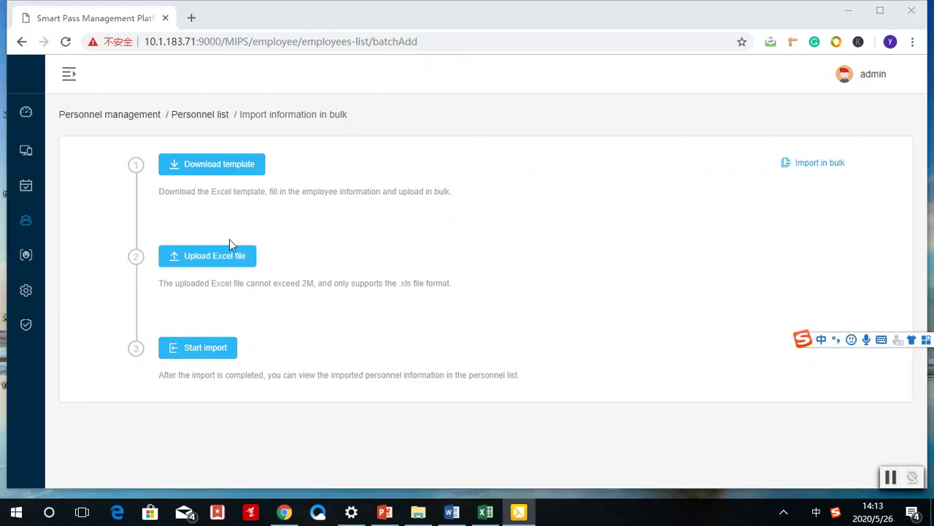
pyautogui.click(217, 255)
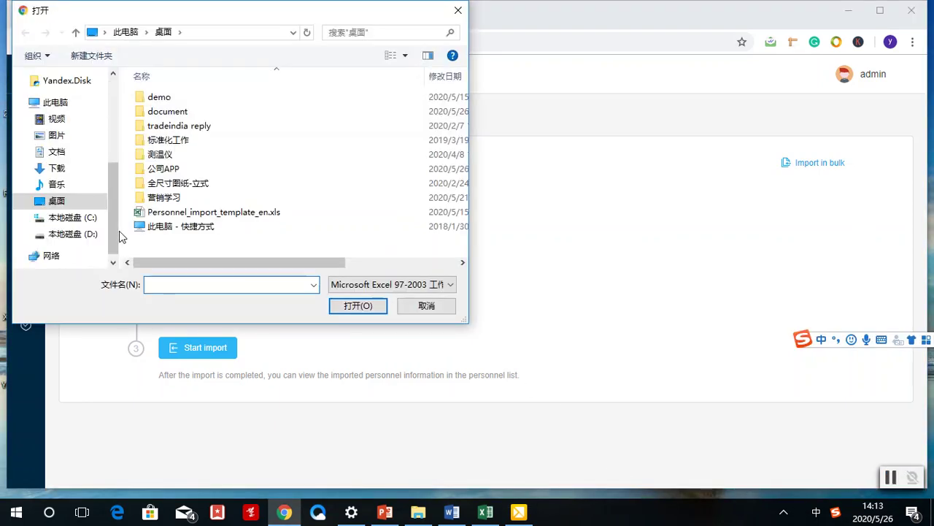
pyautogui.doubleClick(194, 212)
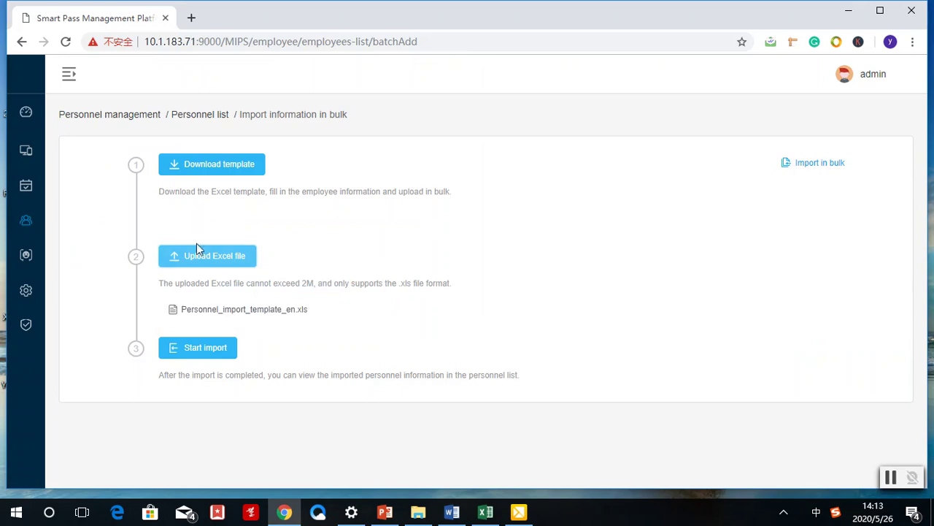
pyautogui.click(195, 354)
pyautogui.click(473, 211)
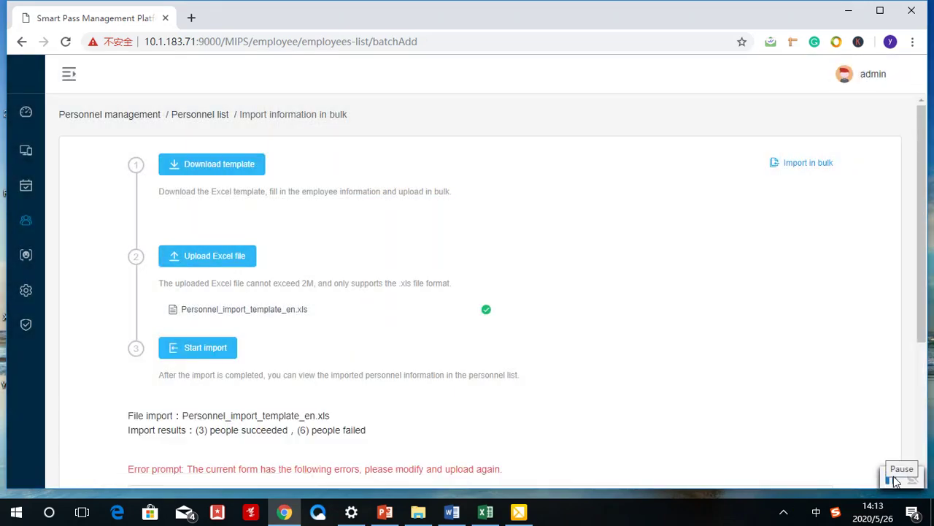
# Step: Examine the import results and the error details listed for each failed personnel record
pyautogui.scroll(-1, 209, 442)
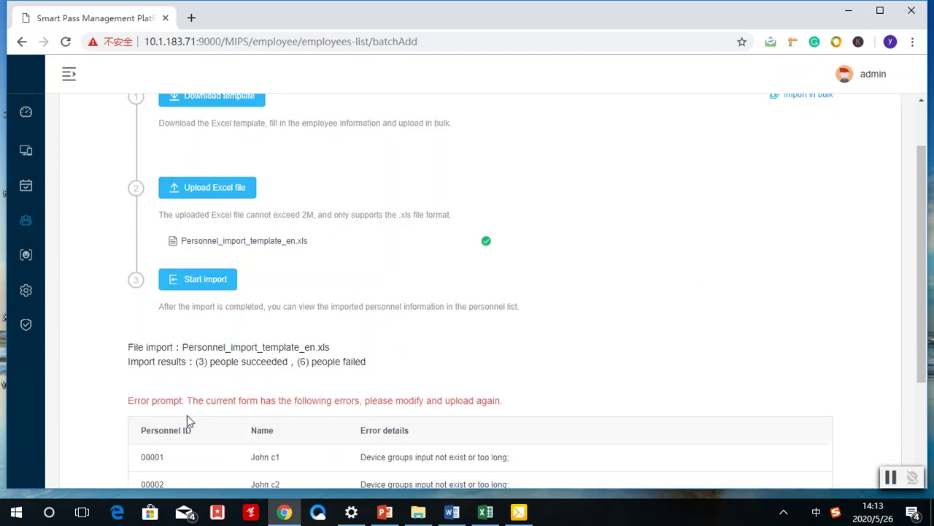
pyautogui.scroll(-1, 210, 387)
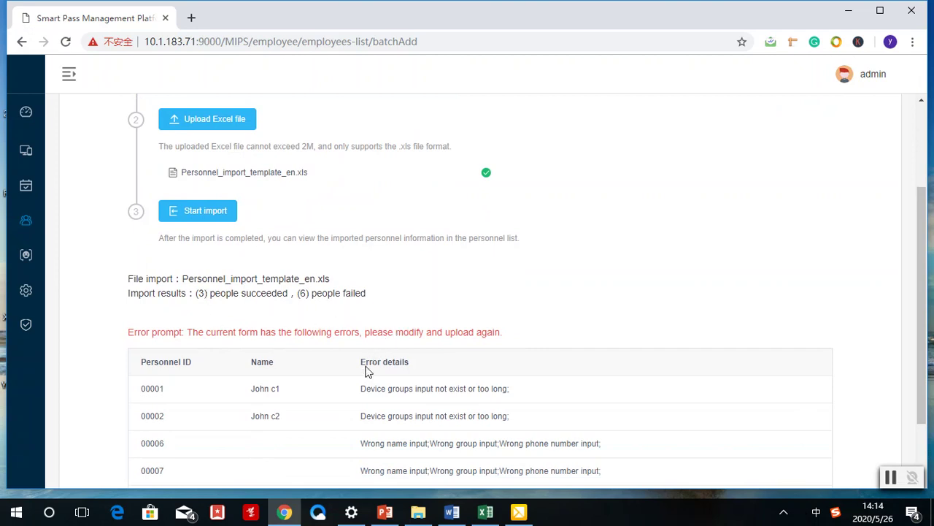
pyautogui.scroll(-1, 367, 371)
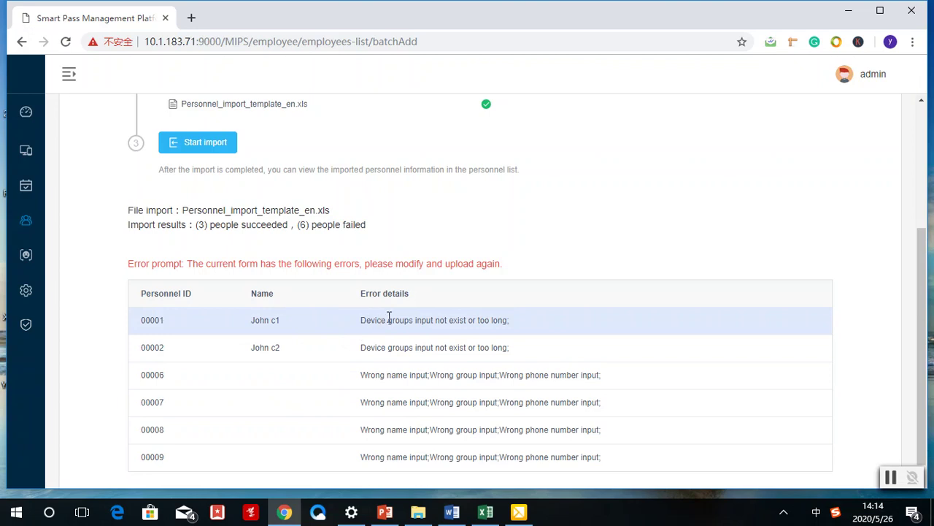
pyautogui.moveTo(379, 316); pyautogui.dragTo(546, 372)
pyautogui.click(363, 327)
pyautogui.moveTo(360, 324); pyautogui.dragTo(598, 430)
pyautogui.click(638, 420)
# Step: Check the employee list for the imported people, and open the bulk portrait import page to read its import rules
pyautogui.moveTo(42, 220)
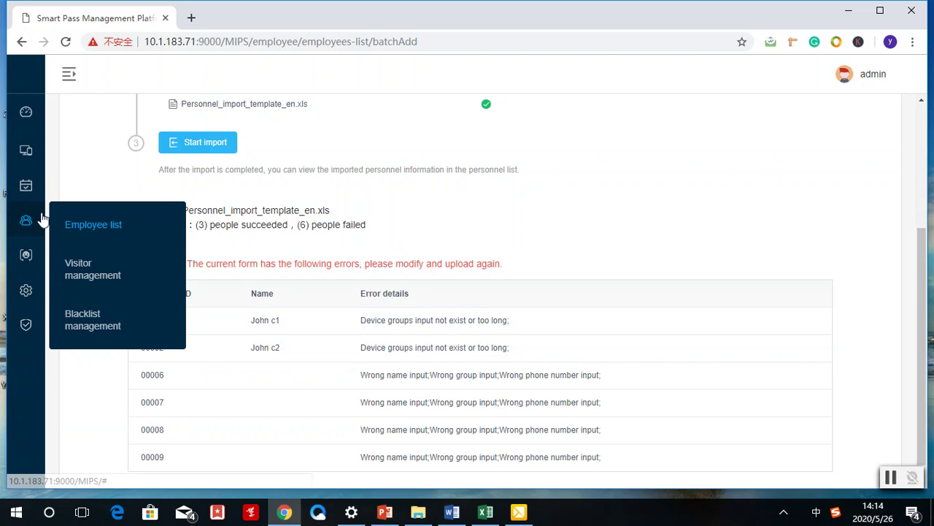
pyautogui.click(73, 226)
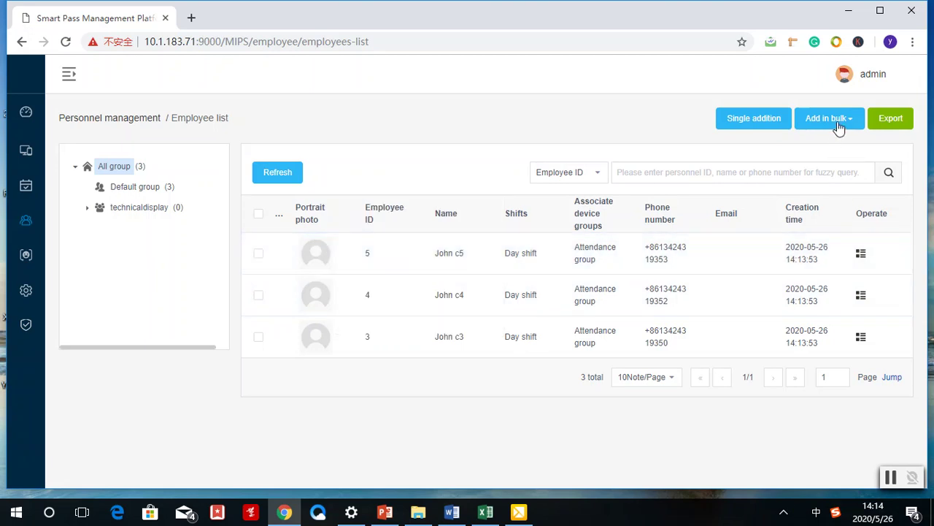
pyautogui.moveTo(839, 121)
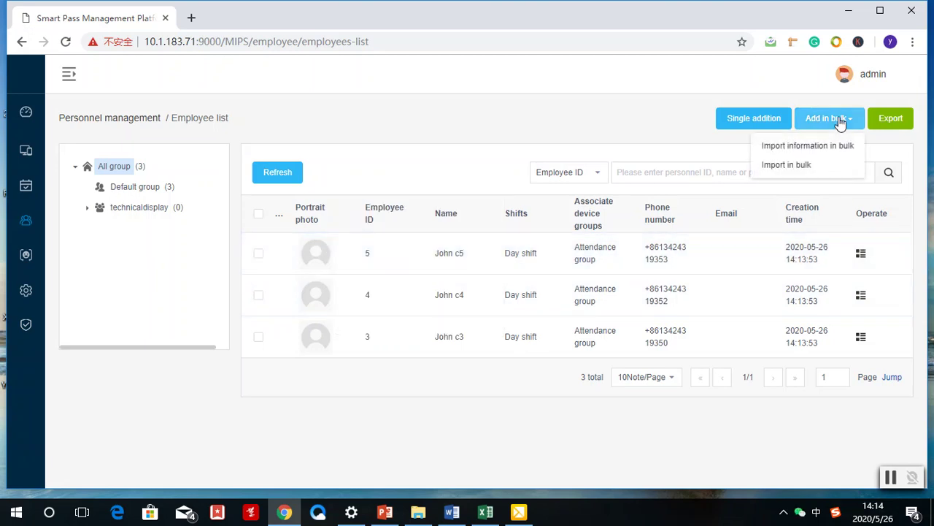
pyautogui.click(797, 169)
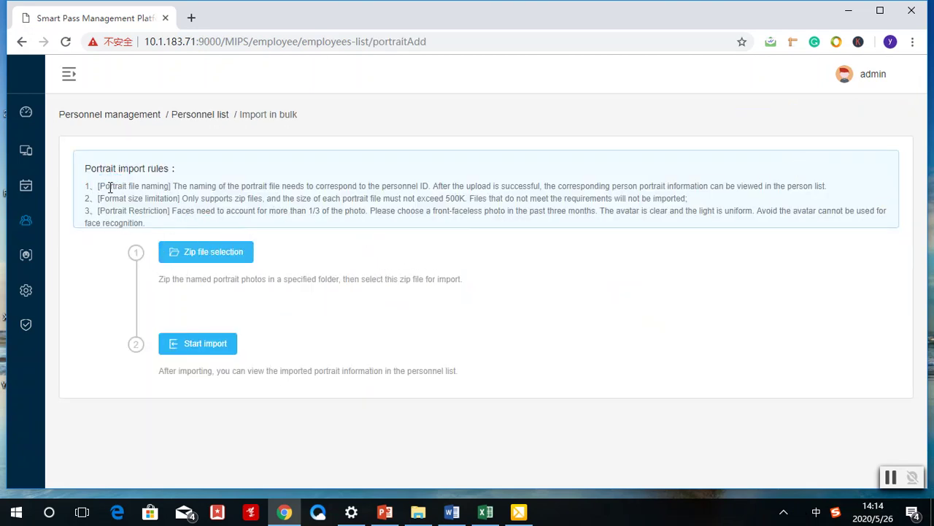
pyautogui.moveTo(100, 182); pyautogui.dragTo(159, 227)
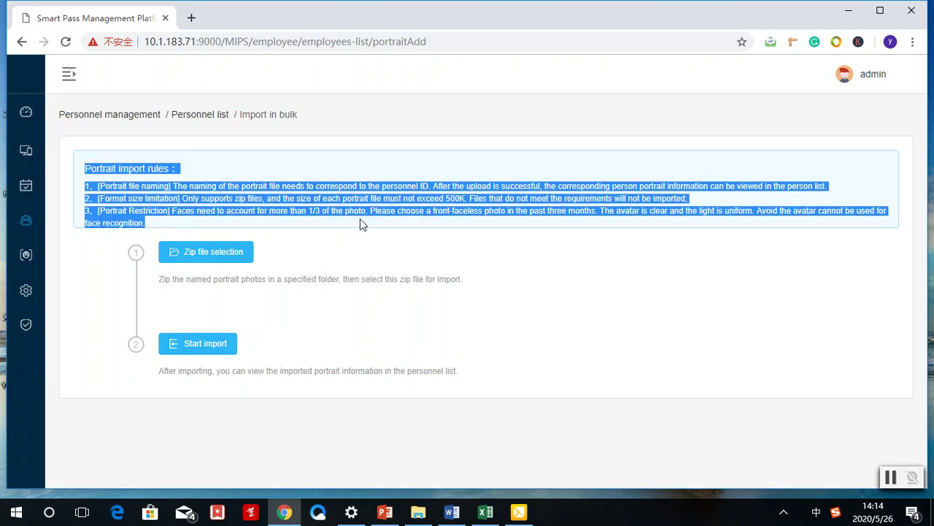
# Step: Examine how the portrait photos in the desktop demo folder are named, and close the folder
pyautogui.click(850, 10)
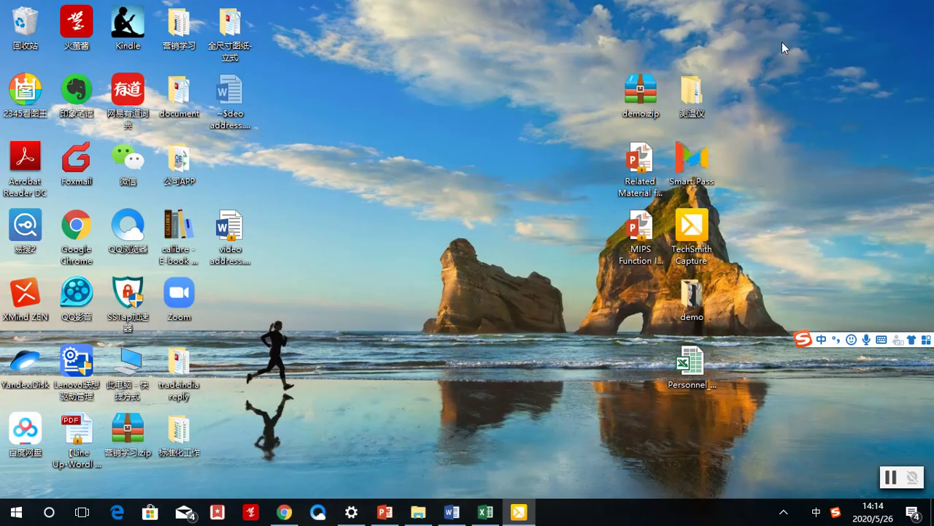
pyautogui.click(701, 288)
pyautogui.click(199, 165)
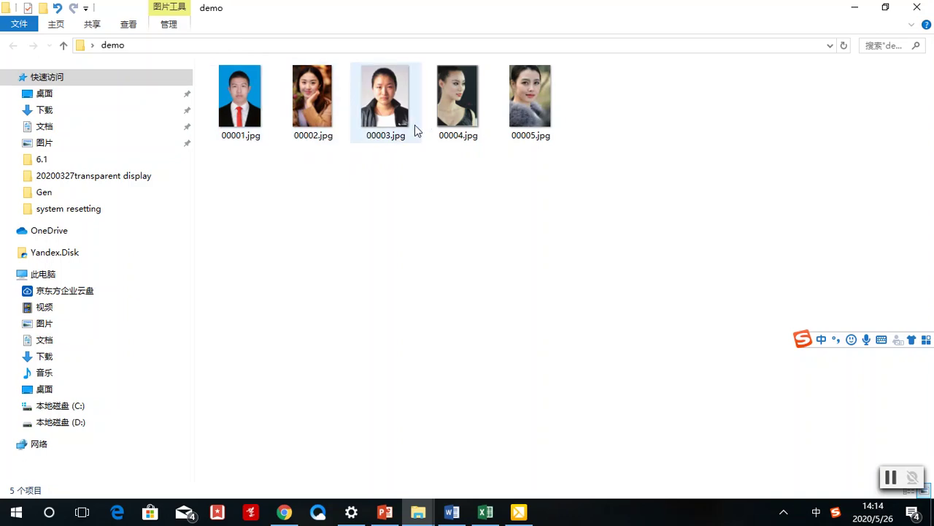
pyautogui.click(920, 8)
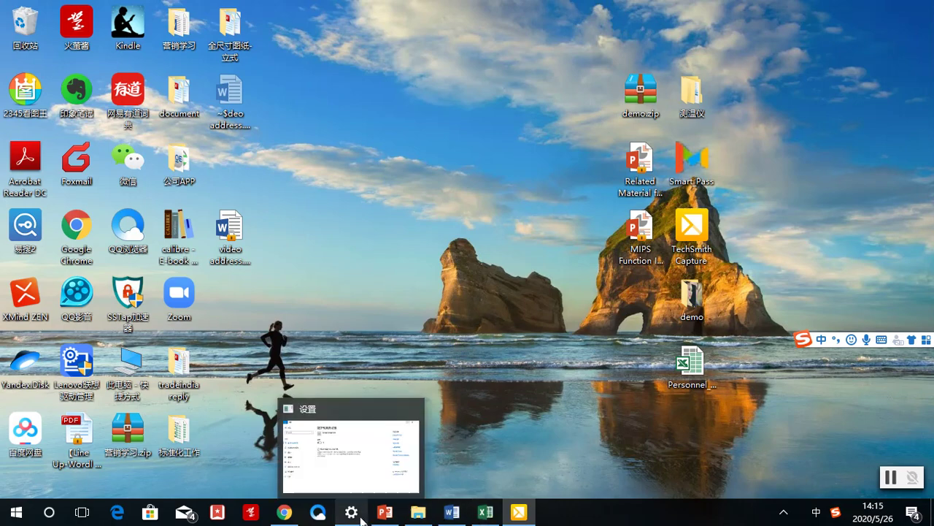
# Step: Return to Chrome, select demo.zip from the desktop as the portrait archive, and import it with the Overwrite import method
pyautogui.click(297, 521)
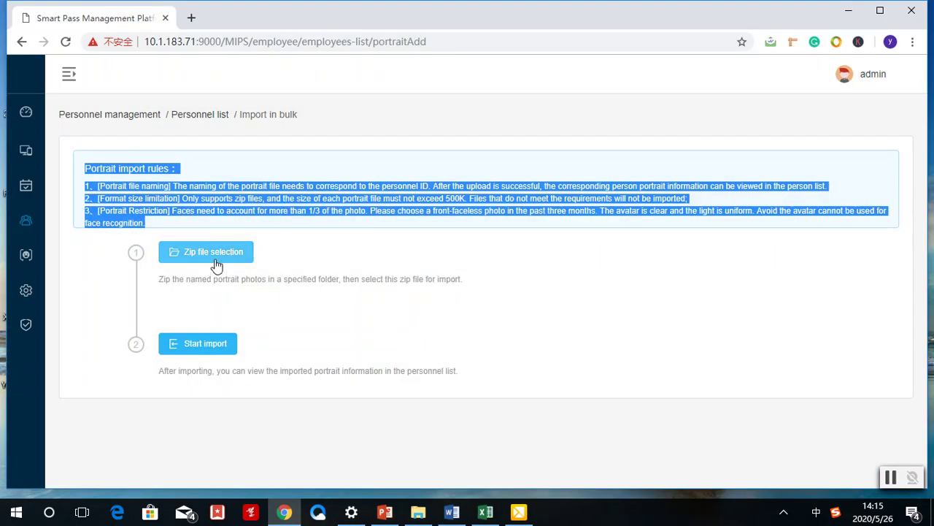
pyautogui.click(222, 253)
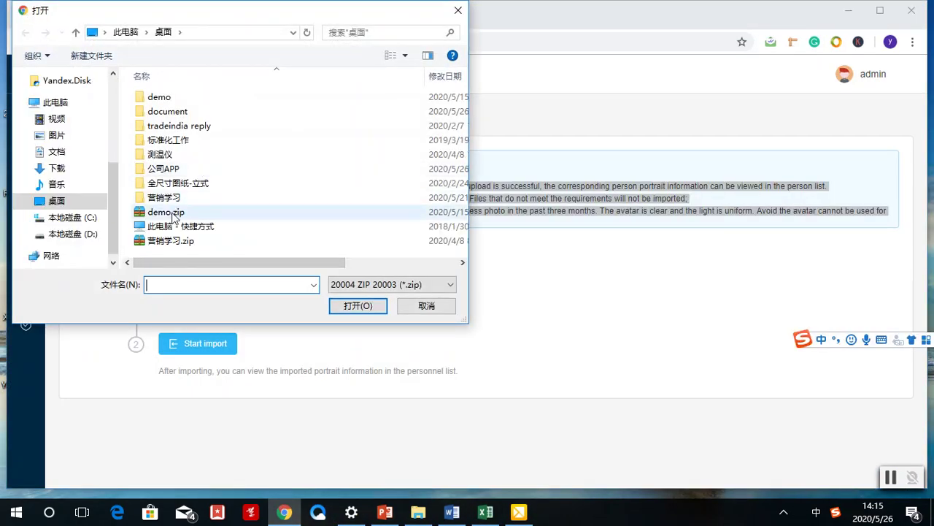
pyautogui.doubleClick(168, 212)
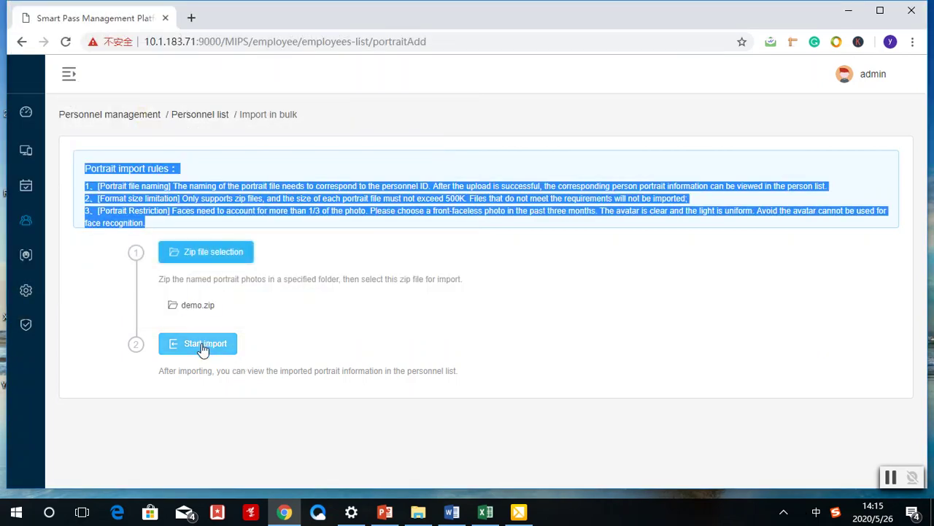
pyautogui.click(201, 351)
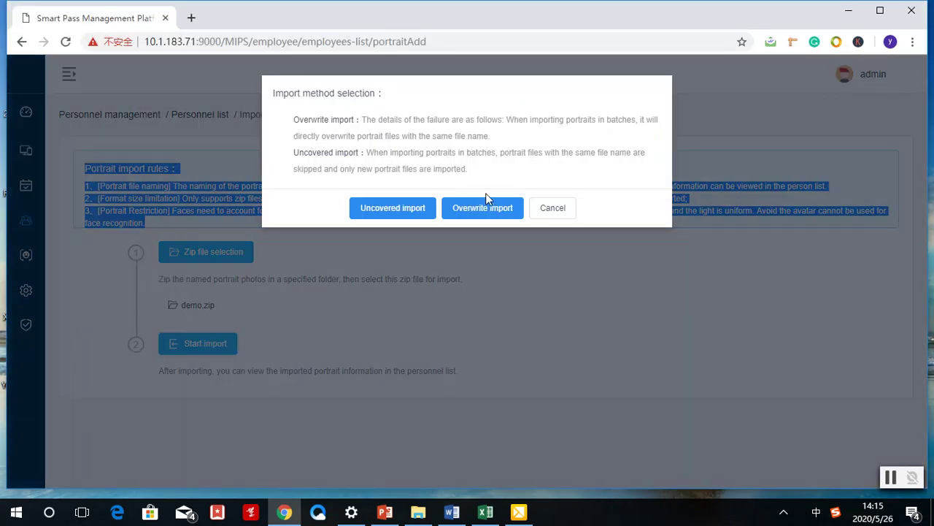
pyautogui.click(473, 213)
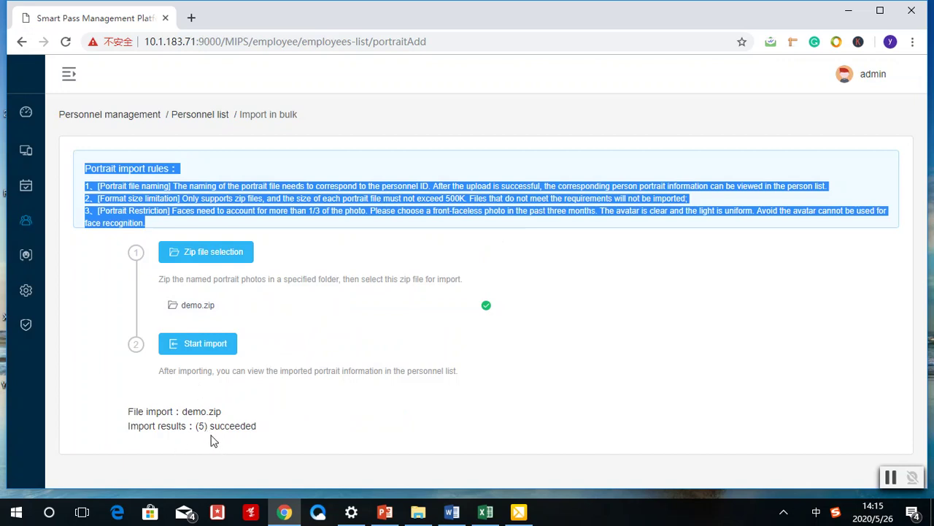
# Step: Return to the employee list, check the imported portrait photos, and refresh the list
pyautogui.moveTo(25, 222)
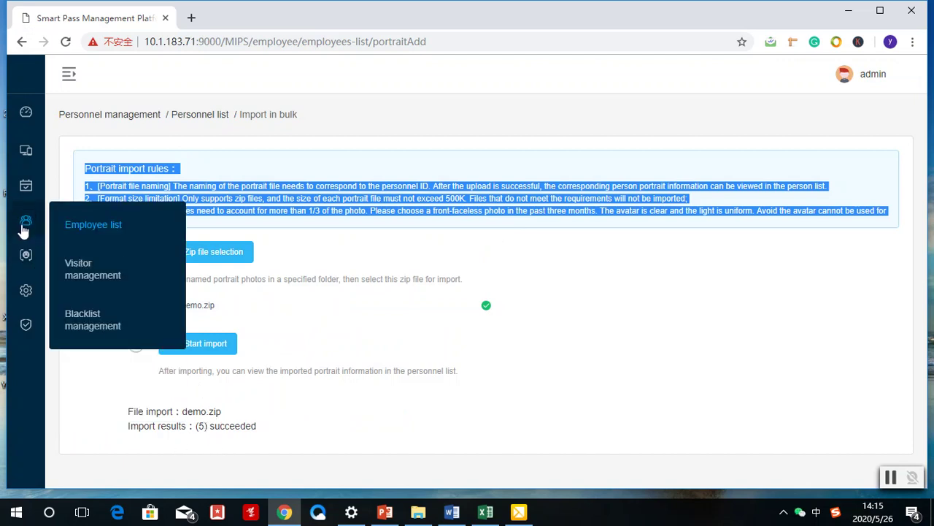
pyautogui.click(92, 232)
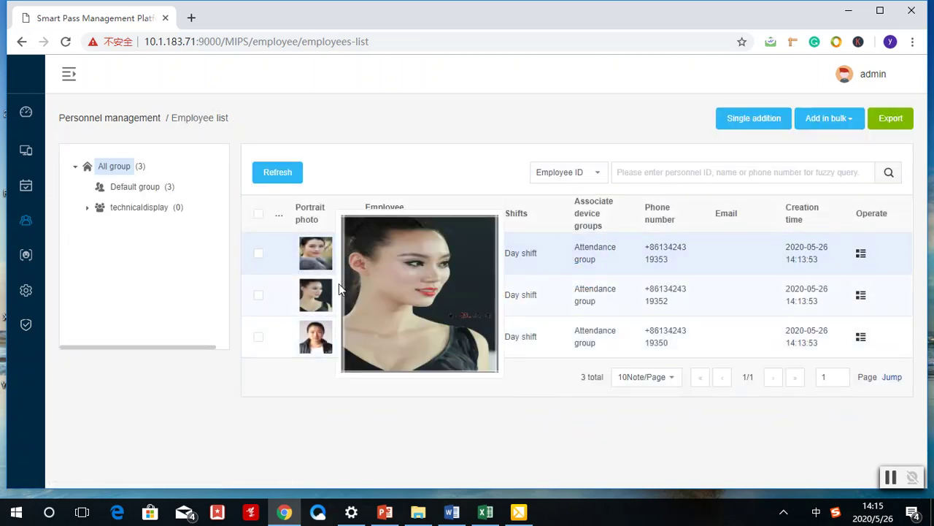
pyautogui.moveTo(330, 269)
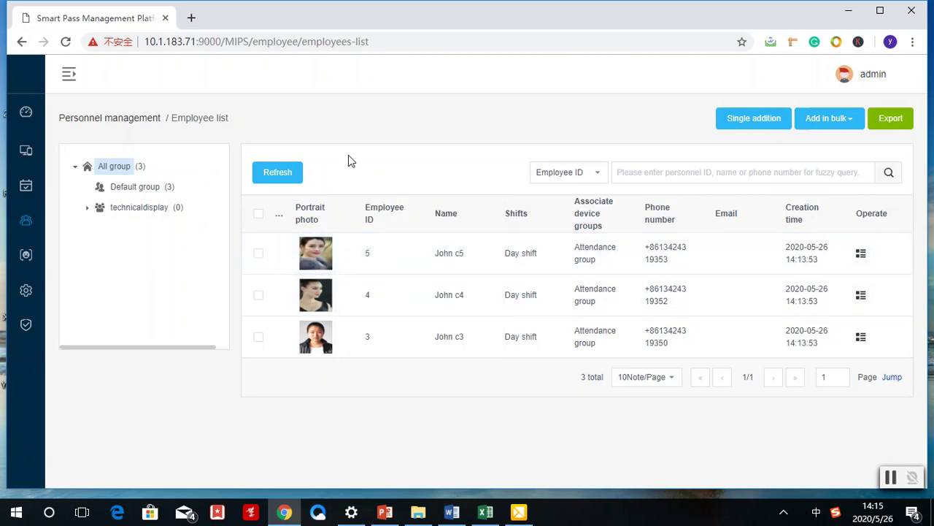
pyautogui.click(288, 179)
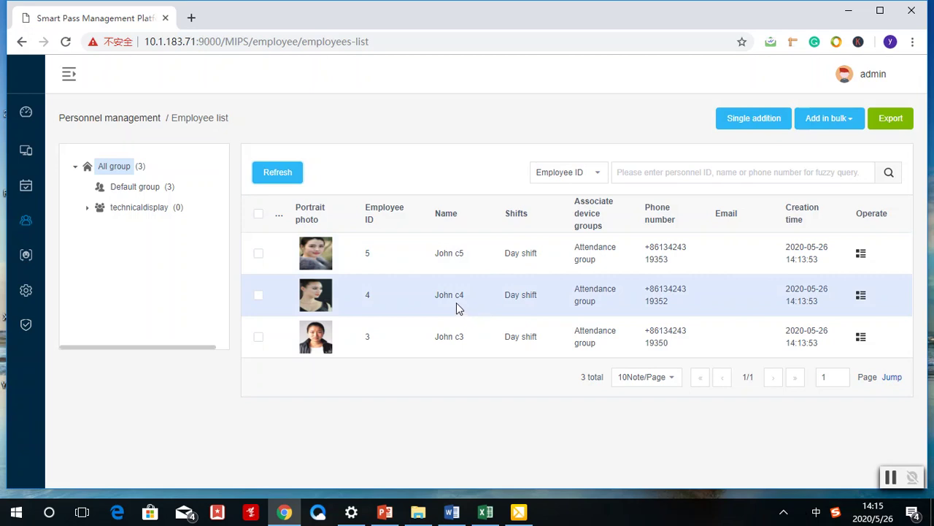
pyautogui.moveTo(406, 234)
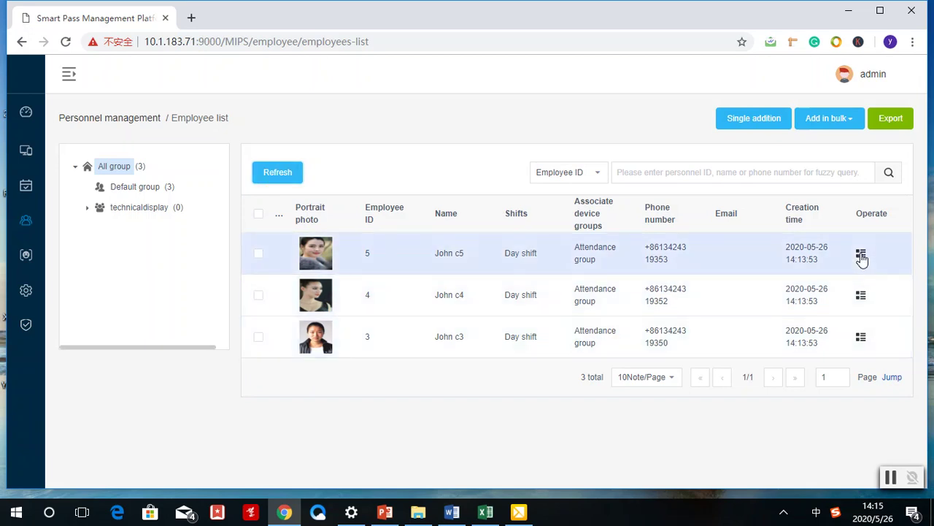
# Step: Open the details of the first listed employee and read the three face recognition portrait requirements
pyautogui.click(862, 255)
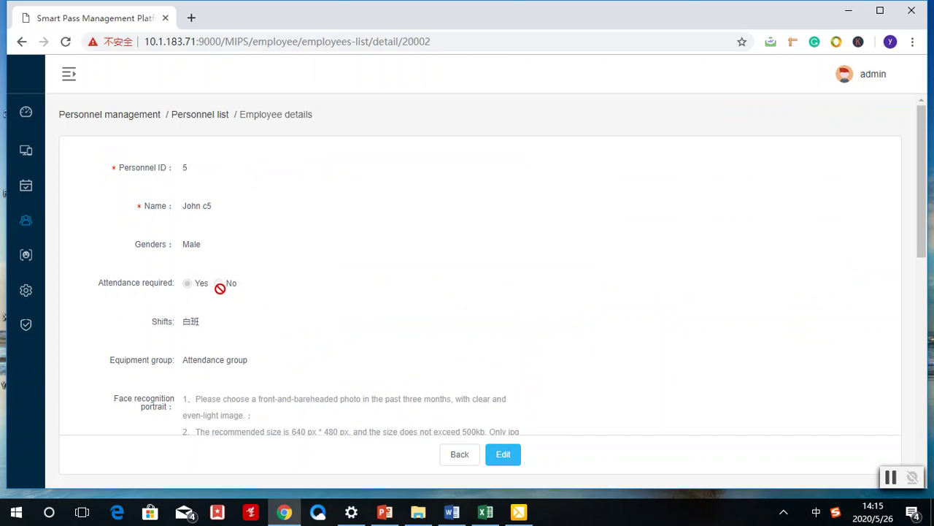
pyautogui.scroll(-4, 220, 288)
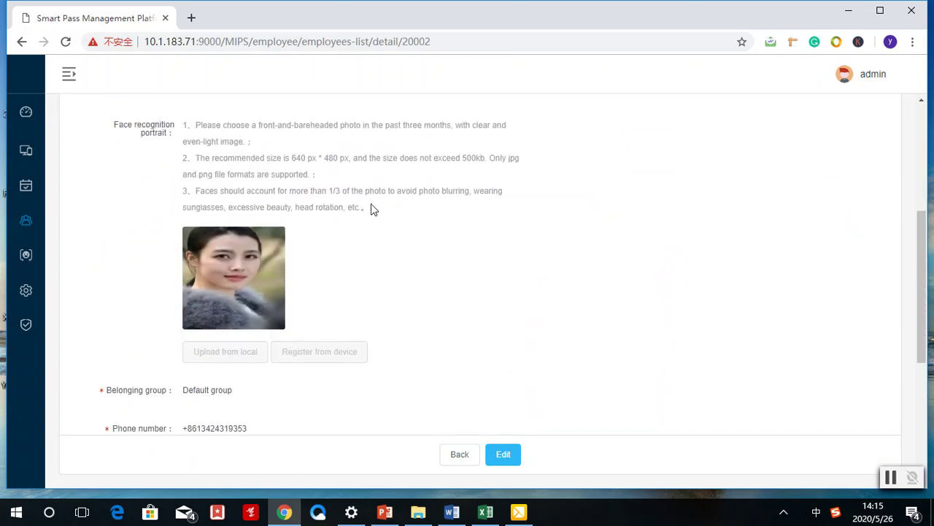
pyautogui.moveTo(374, 212); pyautogui.dragTo(117, 132)
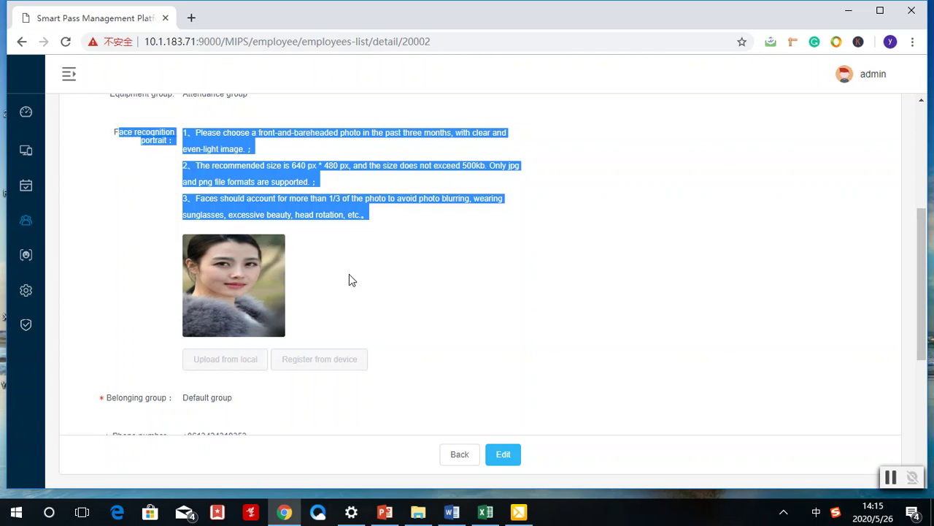
pyautogui.click(359, 168)
pyautogui.moveTo(212, 169); pyautogui.dragTo(347, 183)
pyautogui.moveTo(367, 219); pyautogui.dragTo(181, 202)
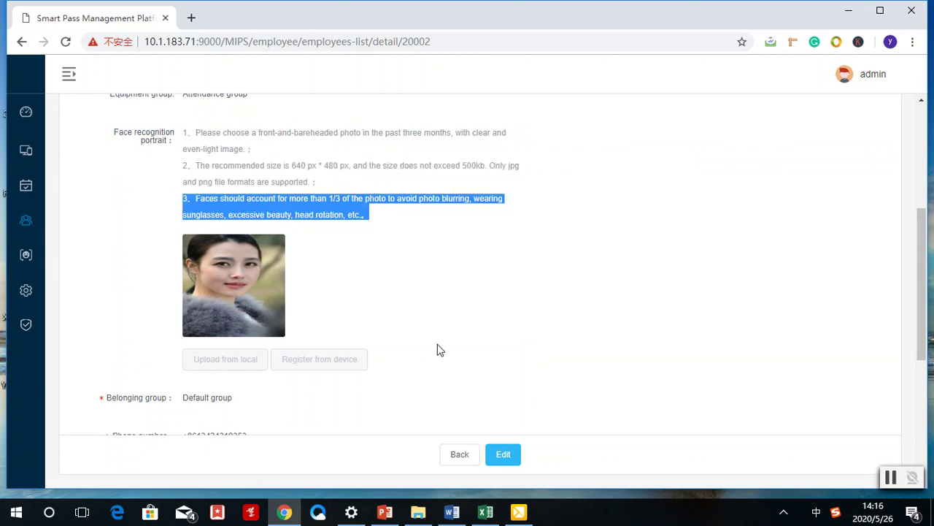
pyautogui.click(419, 332)
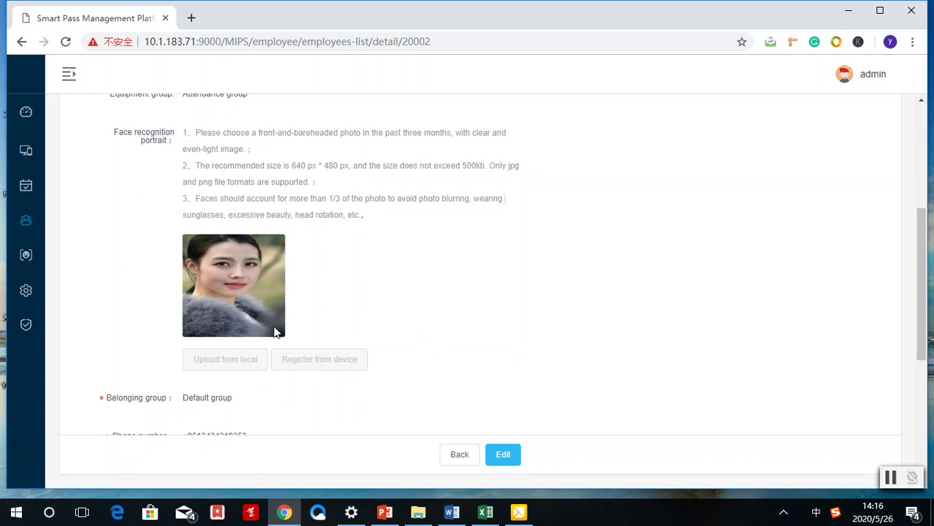
# Step: Clear the employee's portrait photo, check the devices offered for registering a new one, and save the record before returning to the list
pyautogui.click(489, 456)
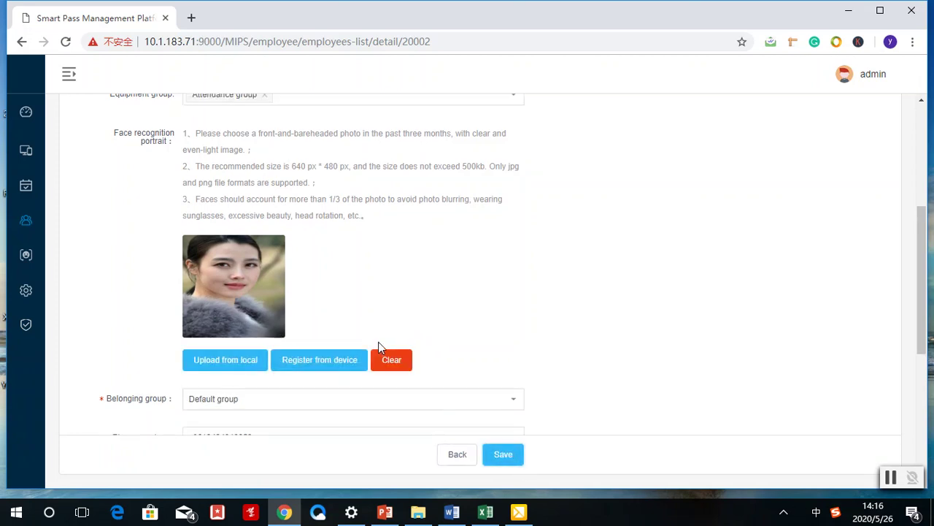
pyautogui.click(389, 362)
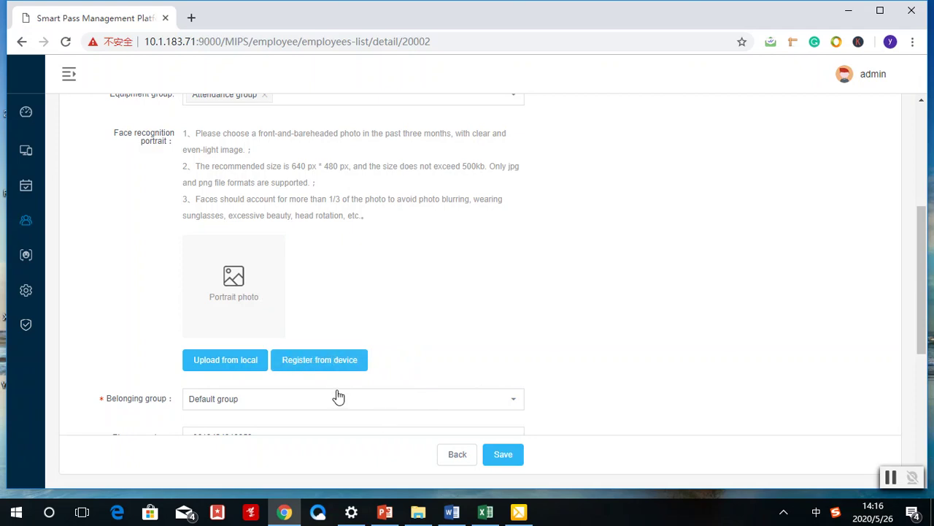
pyautogui.click(338, 366)
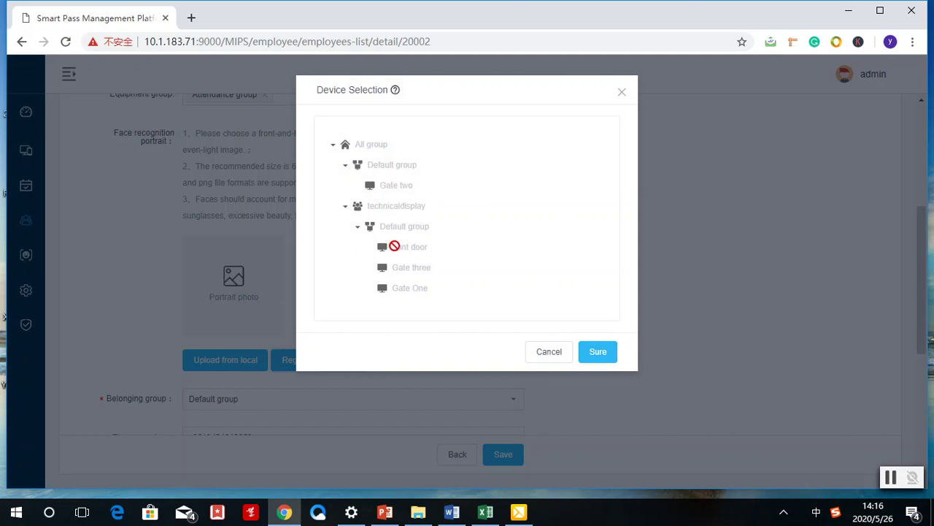
pyautogui.click(537, 352)
pyautogui.scroll(-3, 339, 314)
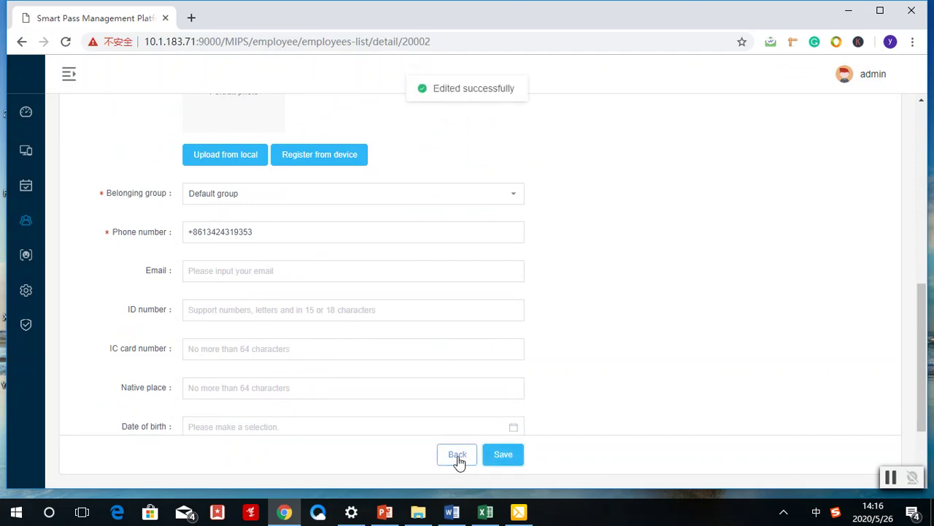
pyautogui.click(458, 459)
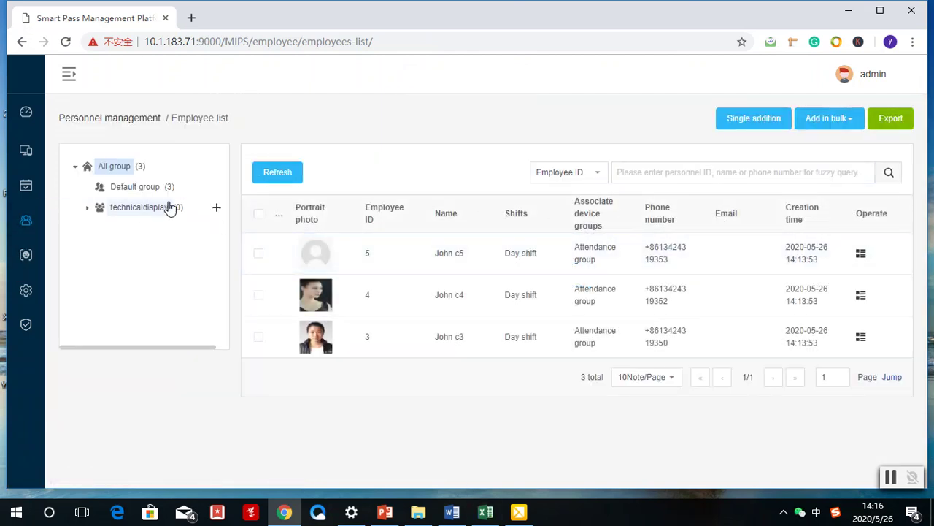
# Step: Create a new group named salesteam under the technicaldisplay group
pyautogui.moveTo(143, 220)
pyautogui.click(217, 210)
pyautogui.click(397, 173)
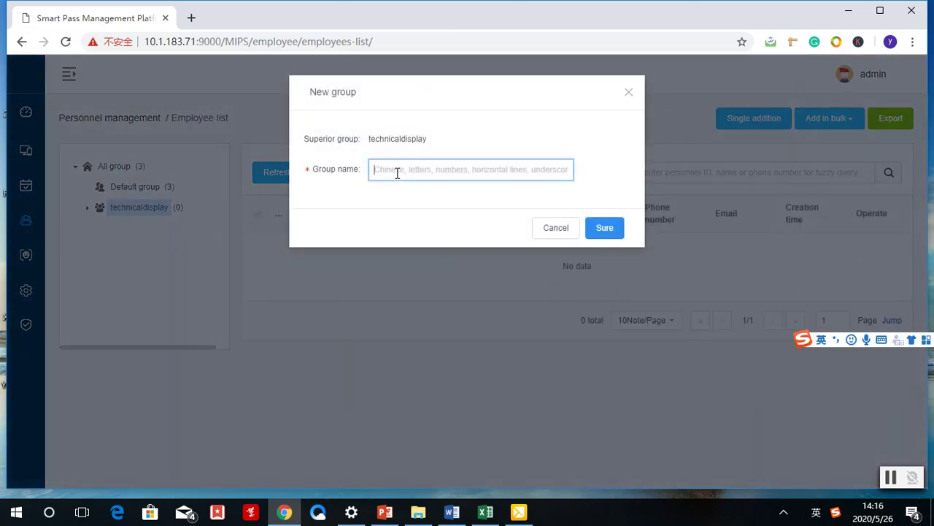
pyautogui.write('sales team')
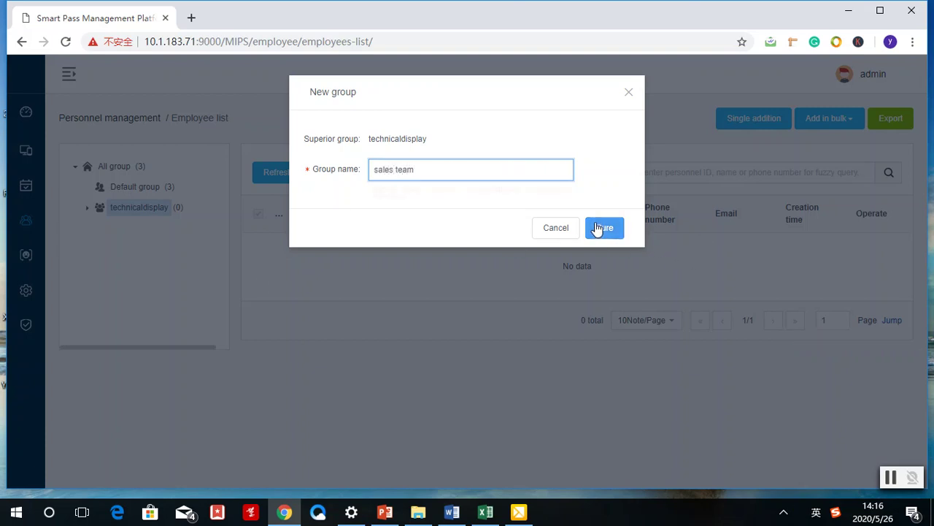
pyautogui.click(600, 228)
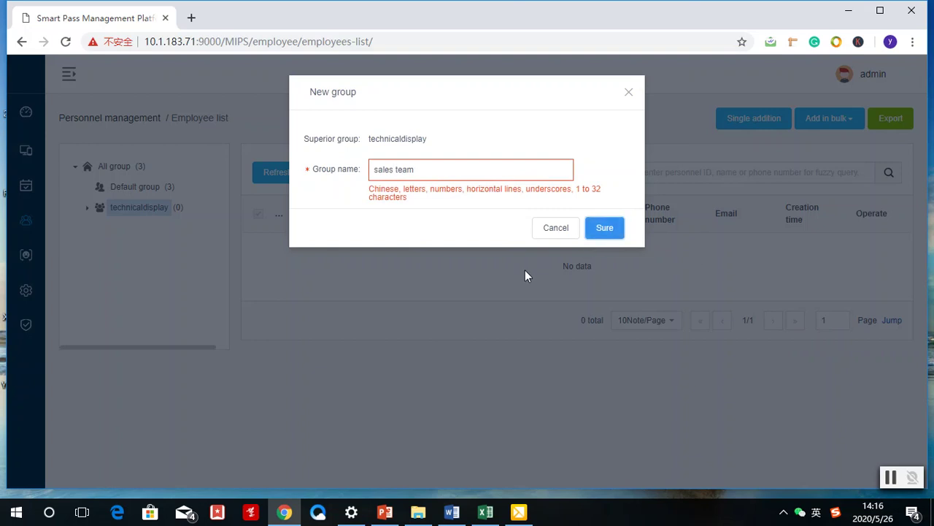
pyautogui.click(396, 170)
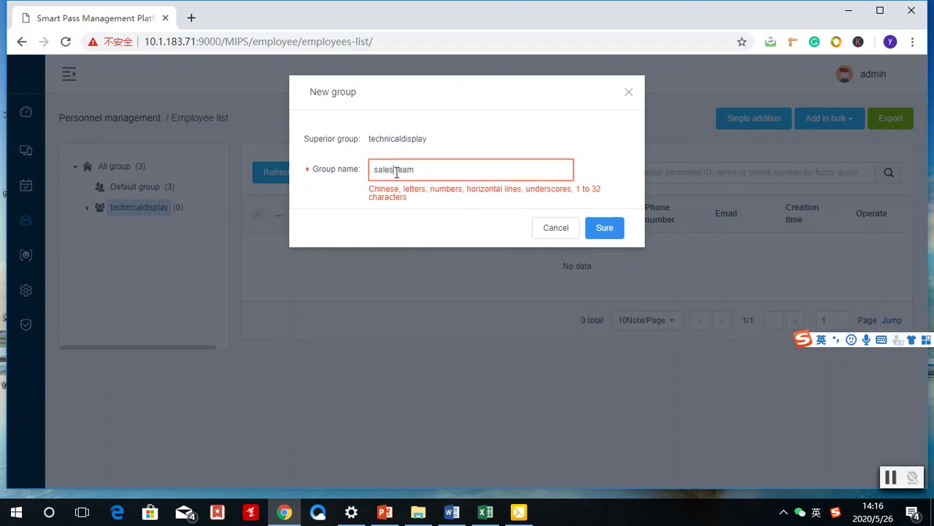
pyautogui.press('BackSpace')
pyautogui.click(613, 227)
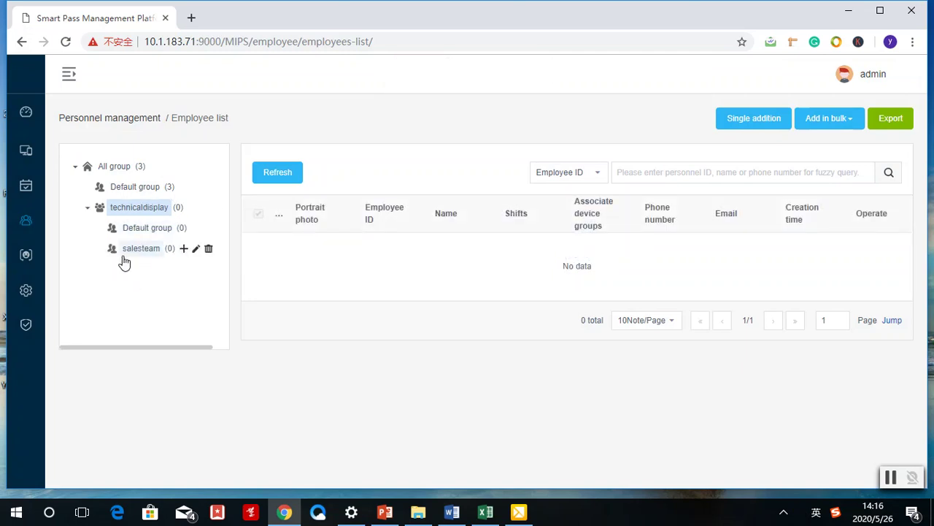
pyautogui.moveTo(155, 261)
pyautogui.moveTo(114, 252)
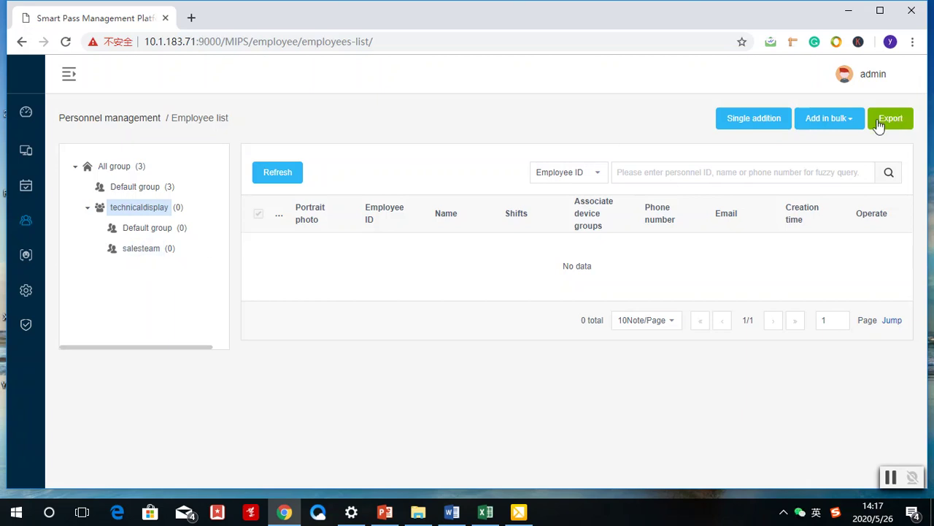
# Step: Open Visitor management and examine the fields of the form for adding a single visitor
pyautogui.moveTo(26, 221)
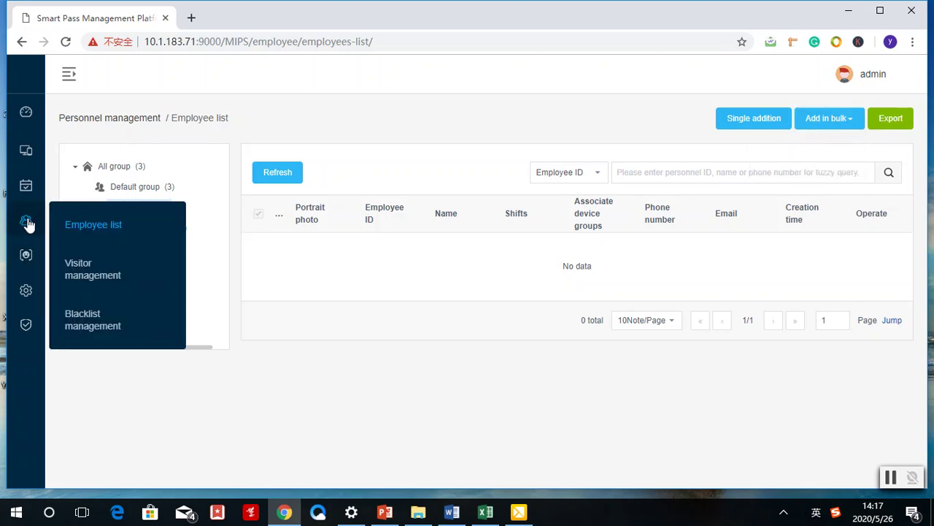
pyautogui.click(69, 268)
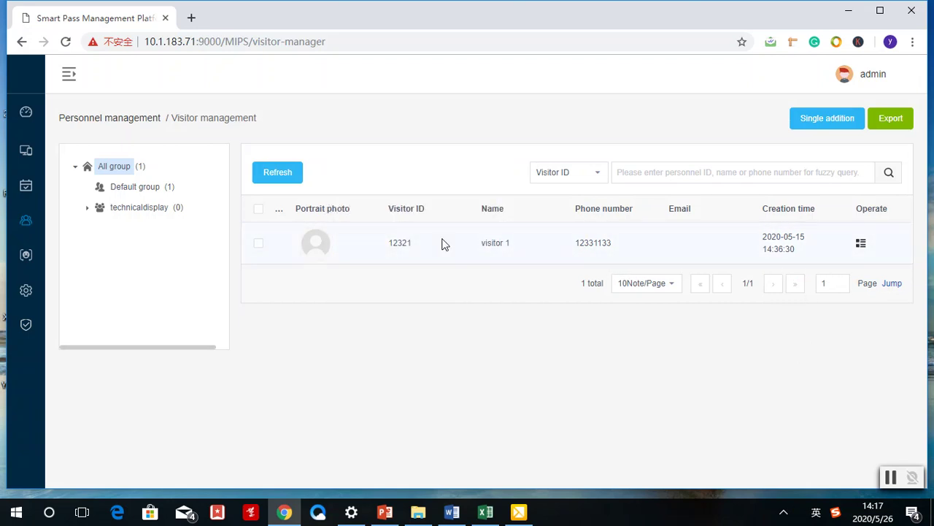
pyautogui.click(835, 125)
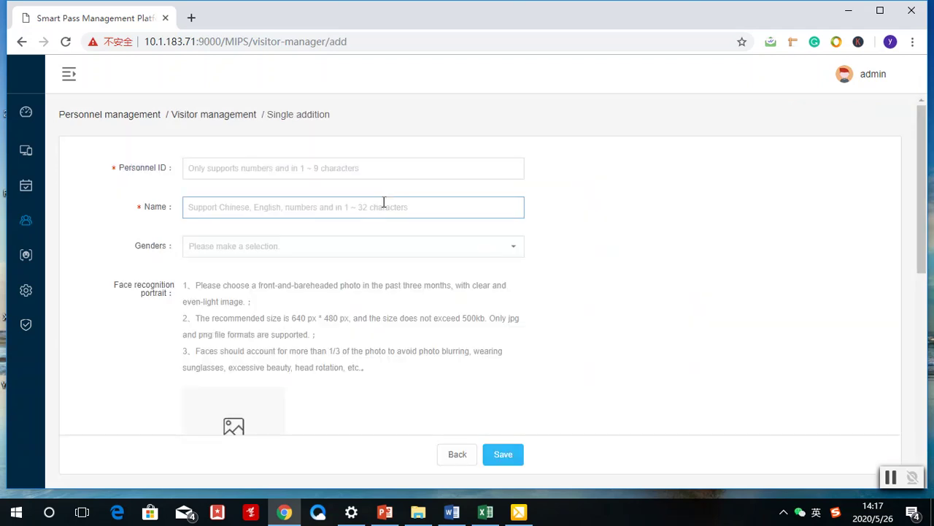
pyautogui.scroll(-1, 227, 175)
pyautogui.click(270, 100)
pyautogui.click(261, 133)
pyautogui.scroll(-2, 227, 343)
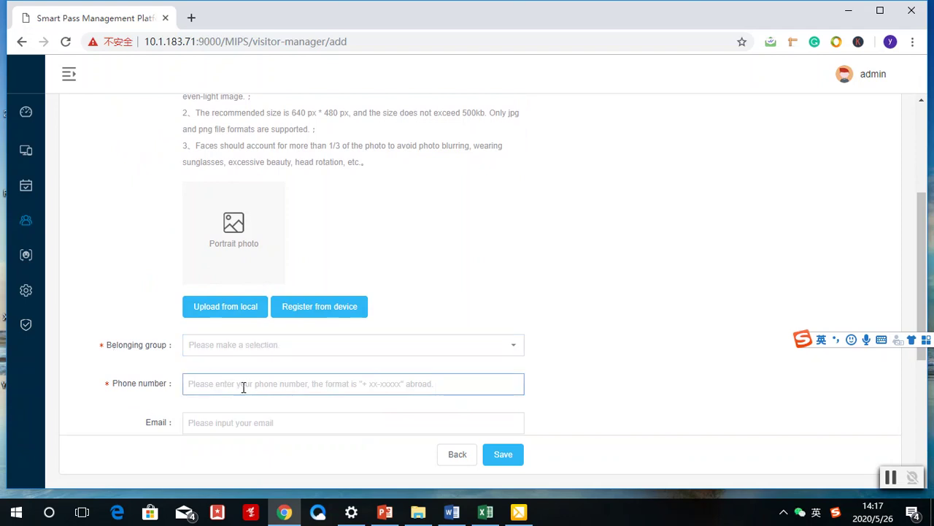
pyautogui.scroll(-4, 244, 387)
# Step: Leave the visitor form unsaved, refresh the visitor list, and open the existing visitor's details
pyautogui.click(446, 462)
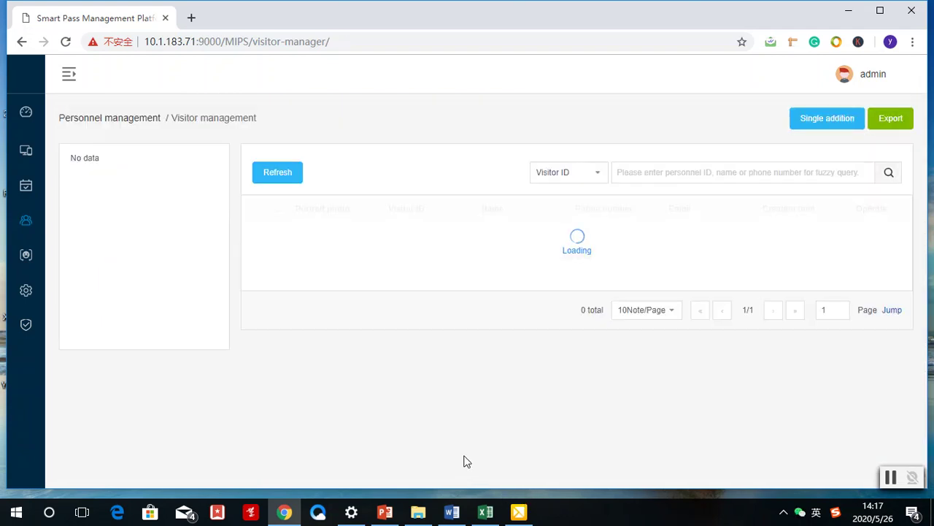
pyautogui.click(284, 176)
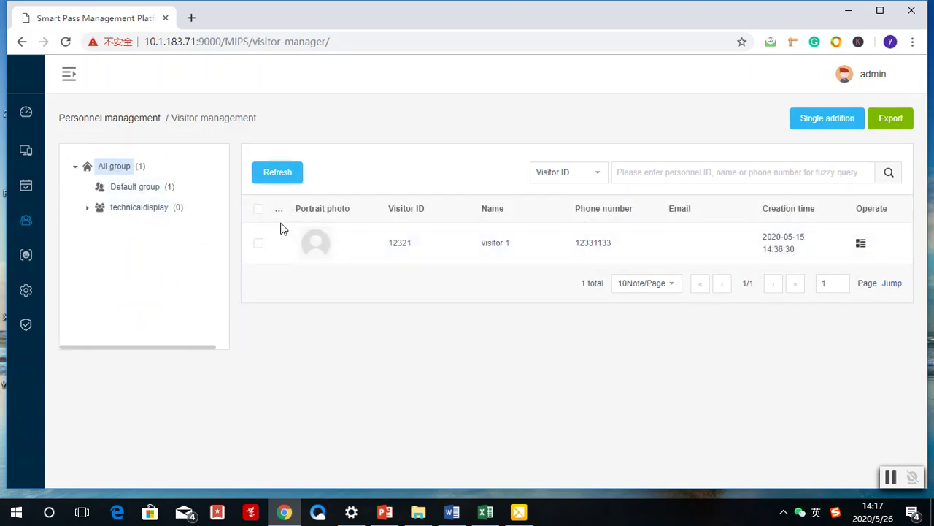
pyautogui.click(861, 245)
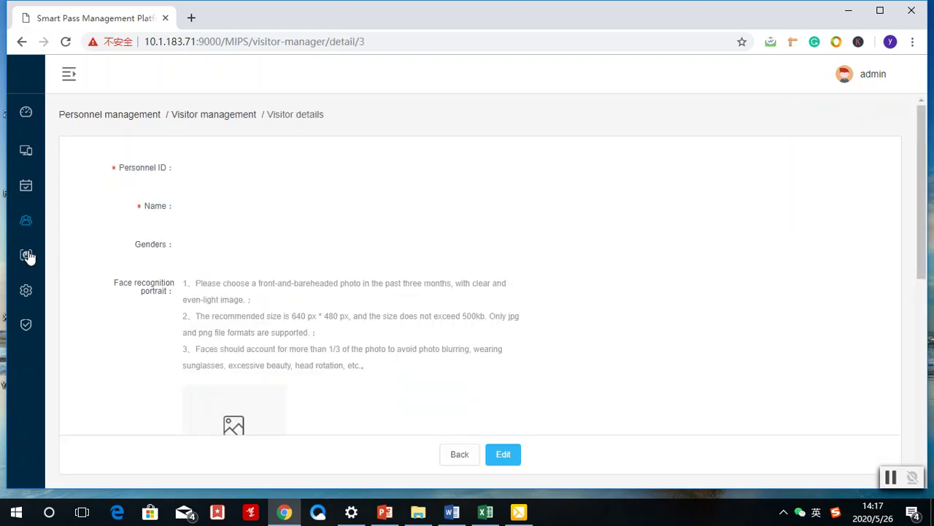
# Step: Open the form for adding a single person in Blacklist management and choose Female as the gender
pyautogui.moveTo(24, 219)
pyautogui.click(103, 327)
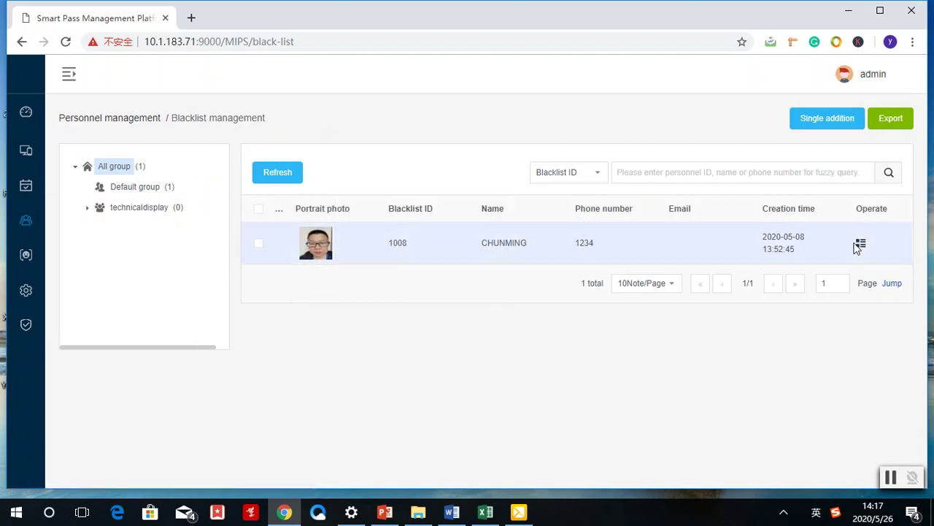
pyautogui.click(840, 121)
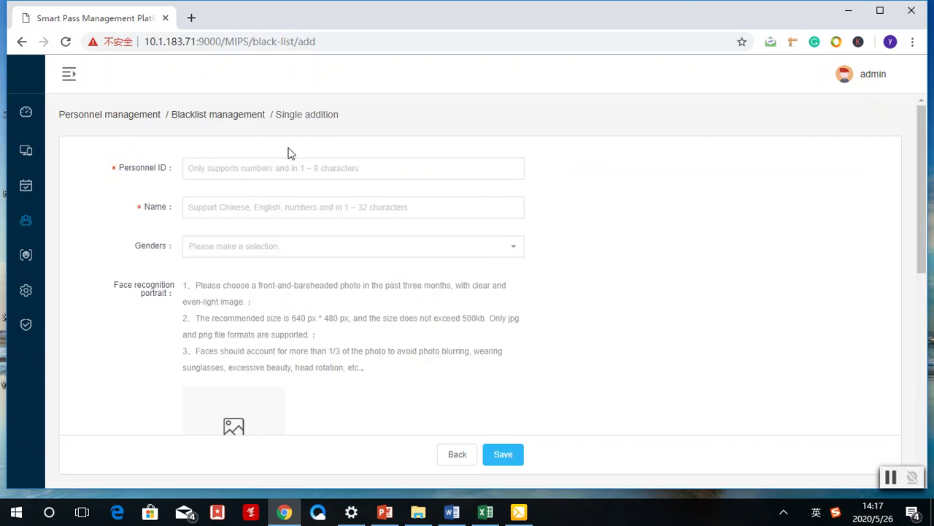
pyautogui.click(278, 169)
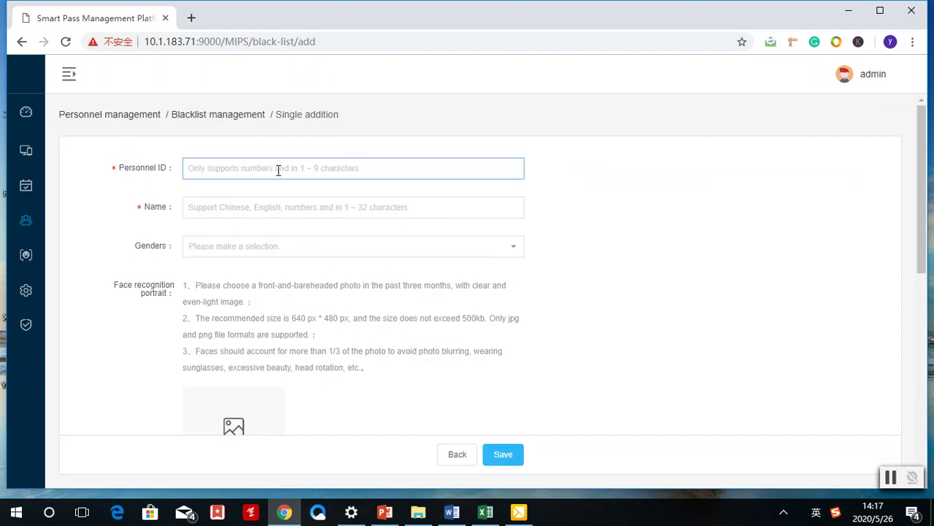
pyautogui.click(263, 205)
pyautogui.click(230, 249)
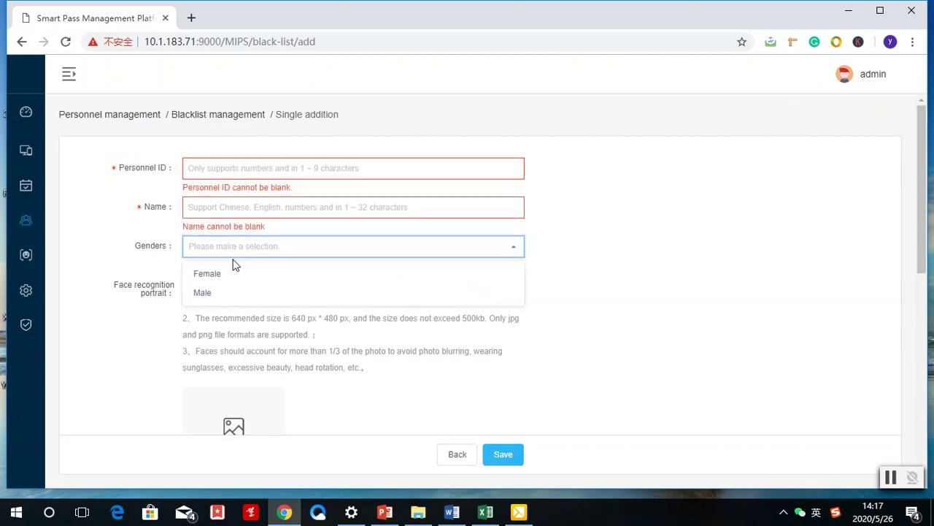
pyautogui.click(228, 277)
# Step: Choose Default group as the blacklist entry's belonging group and review the remaining contact and identity fields
pyautogui.scroll(-3, 499, 340)
pyautogui.scroll(-2, 302, 290)
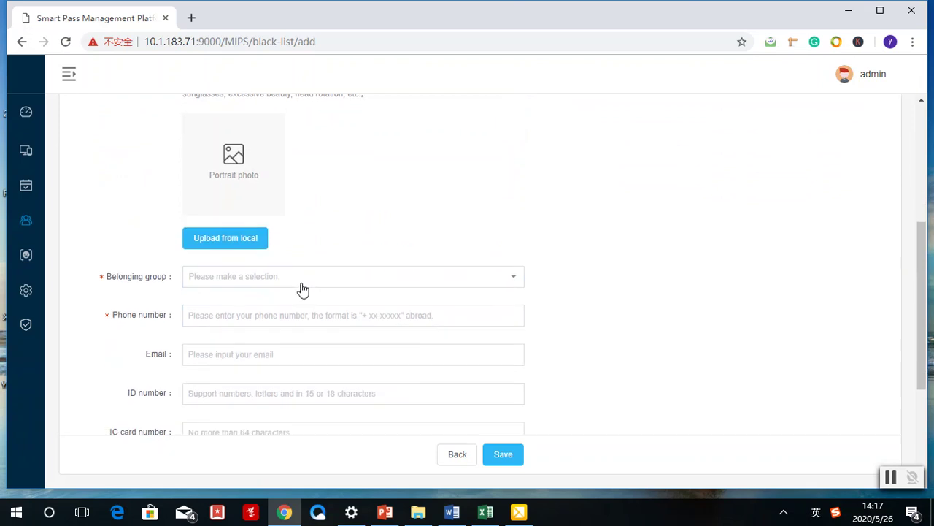
pyautogui.click(302, 211)
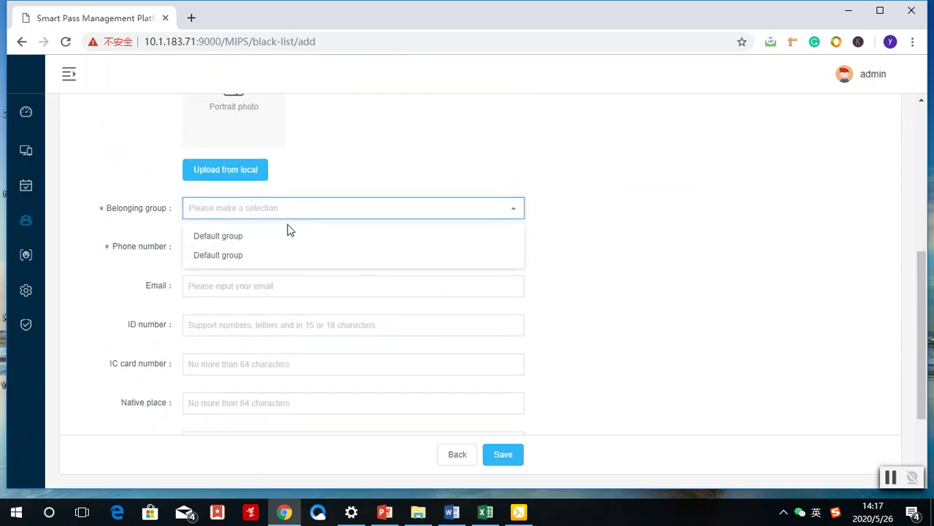
pyautogui.click(249, 239)
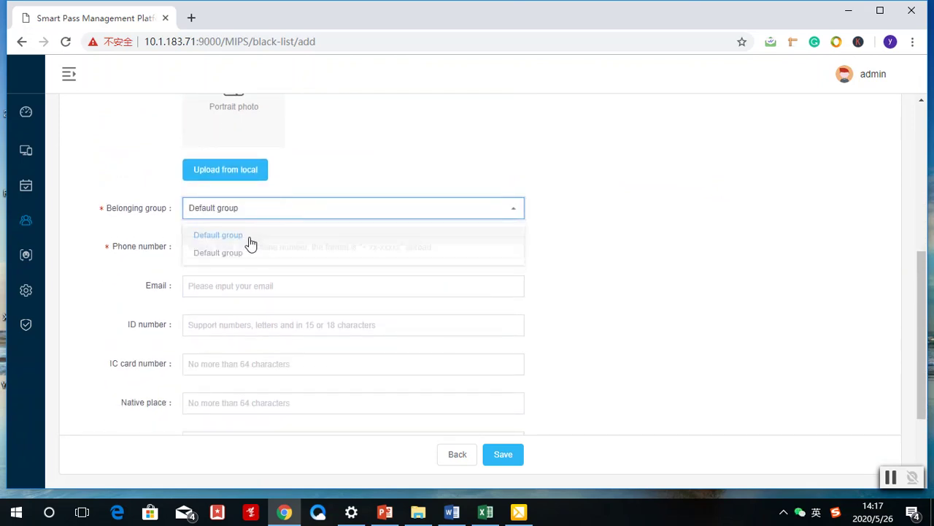
pyautogui.click(230, 252)
pyautogui.scroll(-2, 219, 278)
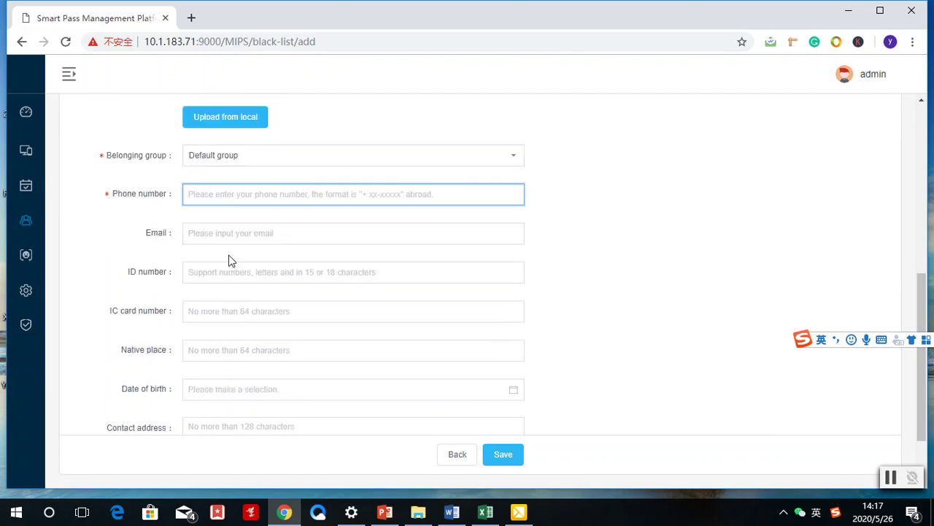
pyautogui.moveTo(24, 224)
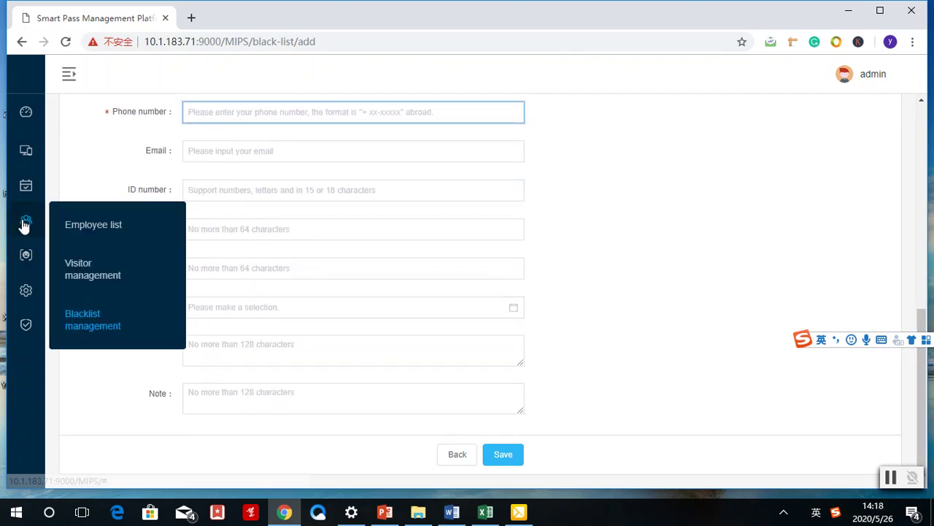